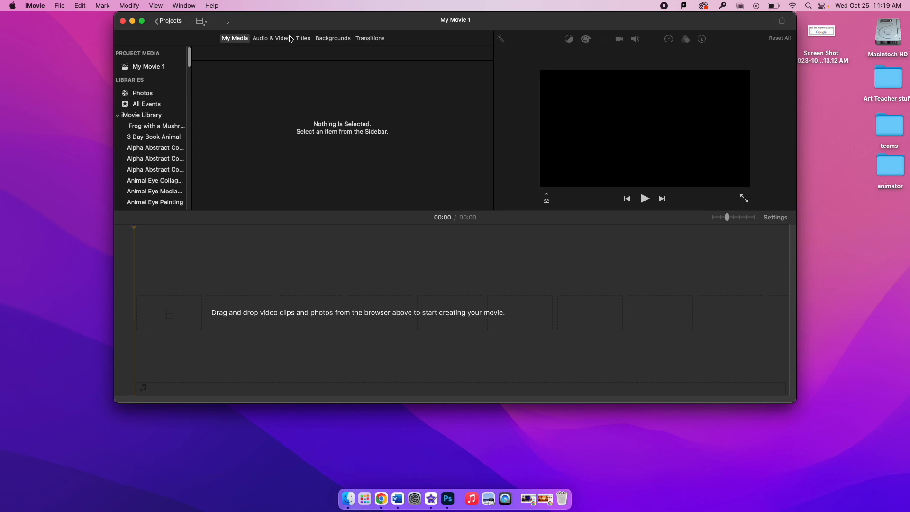
Step: Add the boar drawing photo IMG_4804.HEIC from the Downloads folder to the start of the empty movie timeline
drag(294, 27, 191, 32)
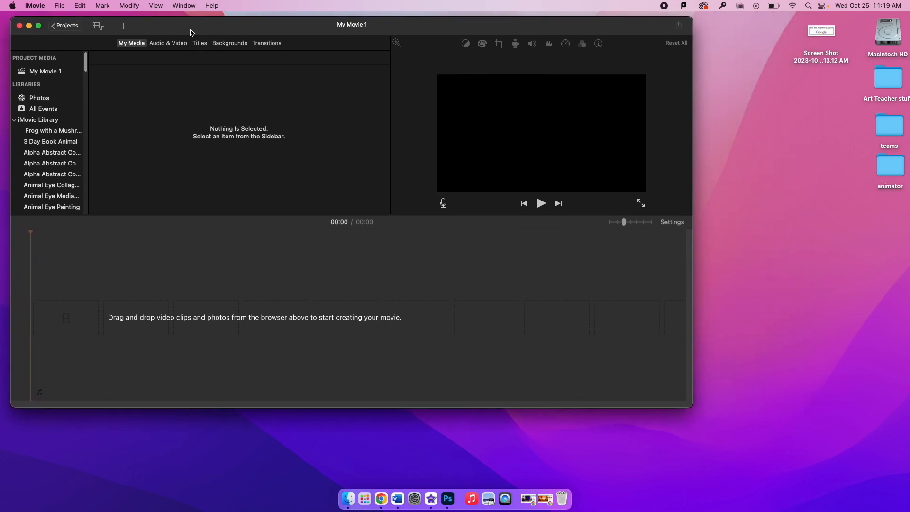
double_click(890, 32)
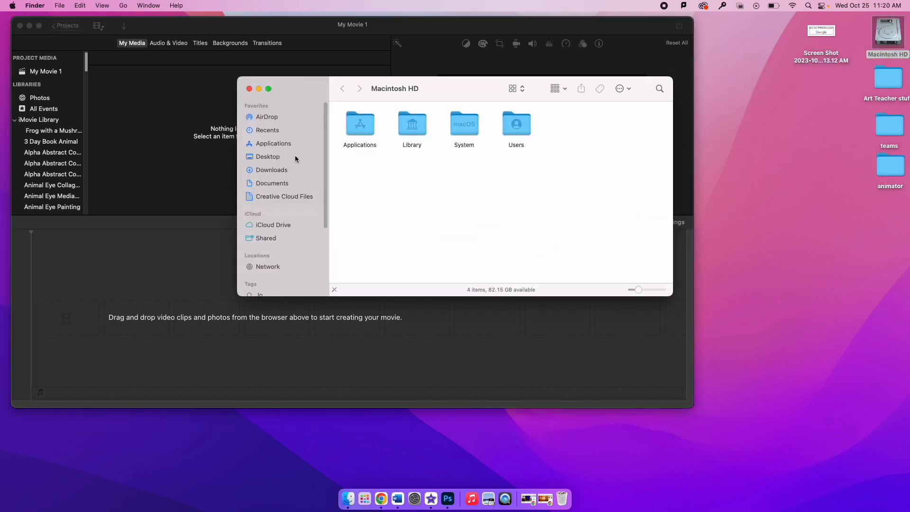
click(279, 171)
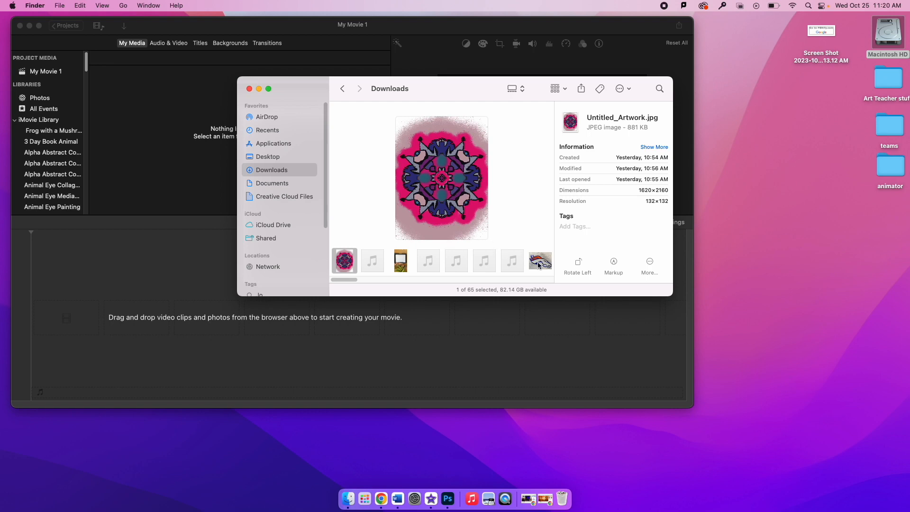
scroll(538, 265, right, 6)
scroll(537, 263, right, 1)
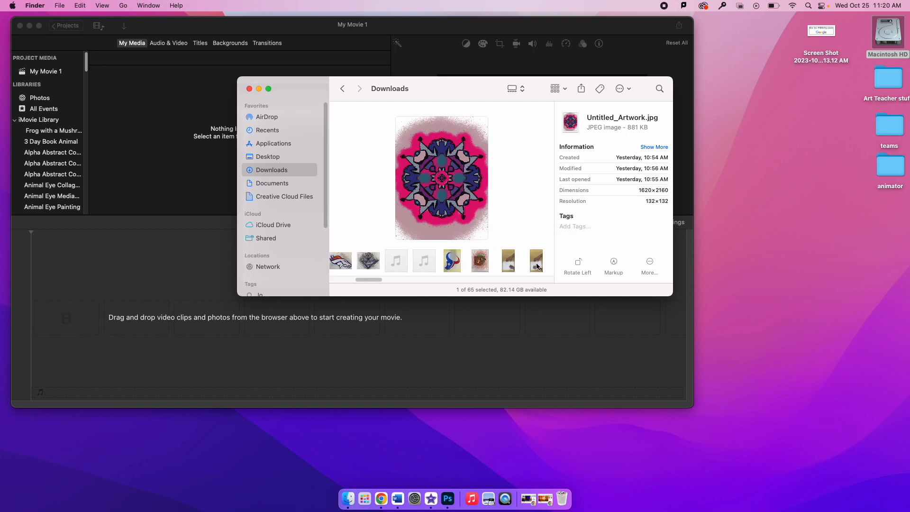
click(481, 261)
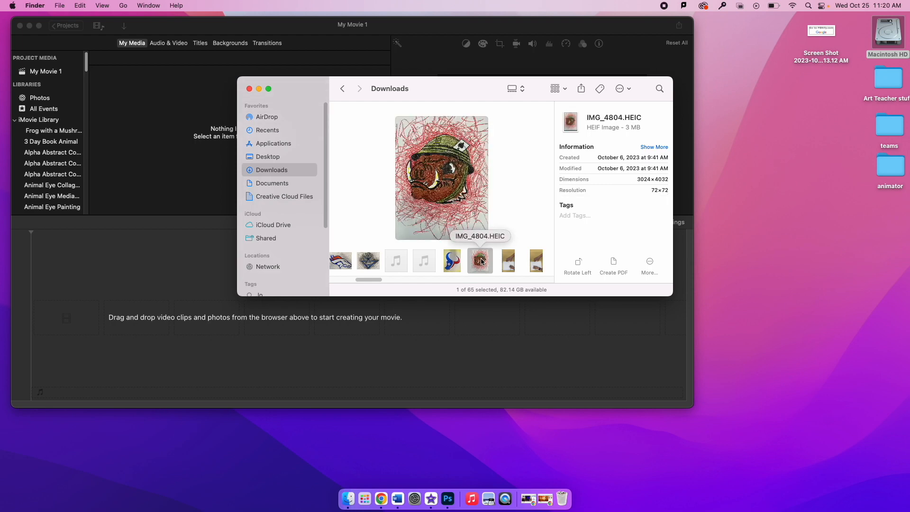
drag(481, 261, 58, 318)
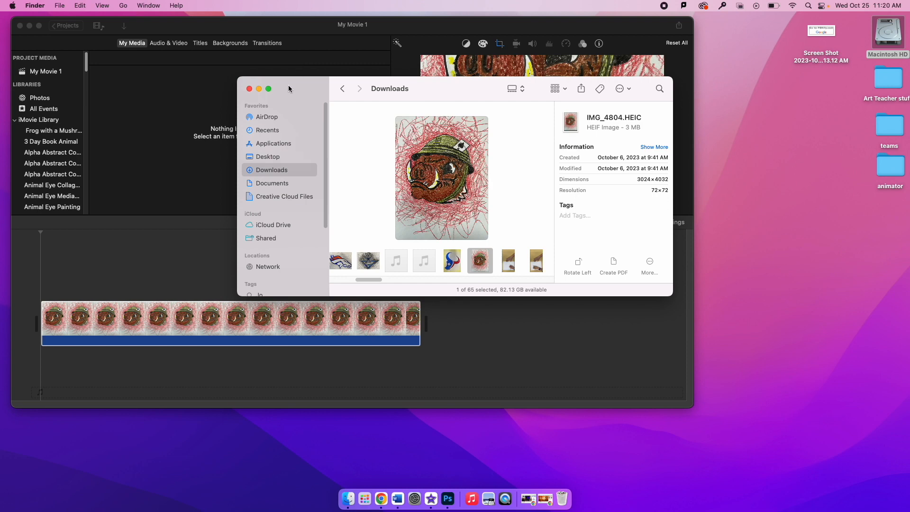
Step: Set the crop style of the boar photo in the timeline to Fit
drag(289, 89, 521, 136)
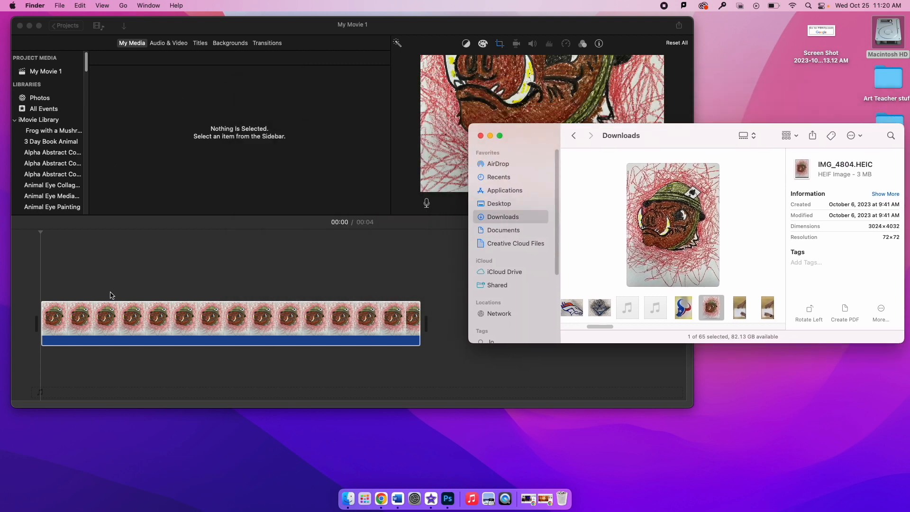
click(136, 317)
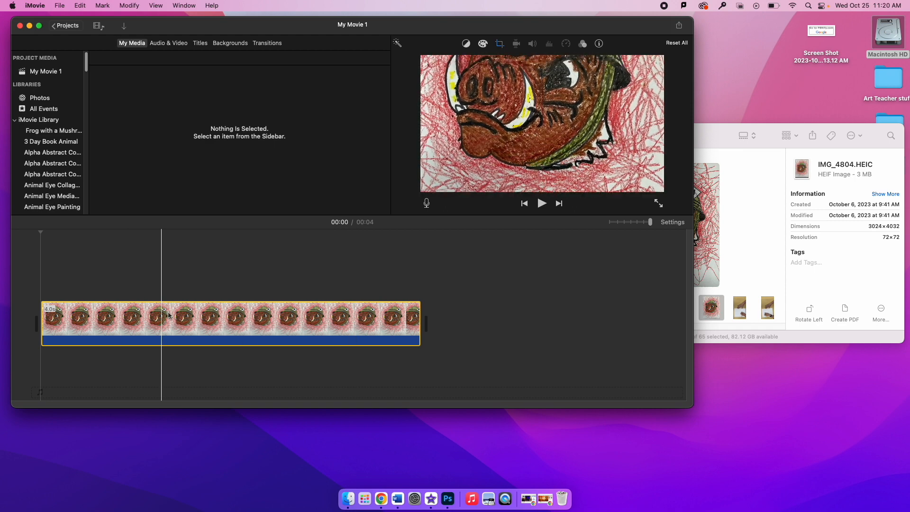
click(501, 49)
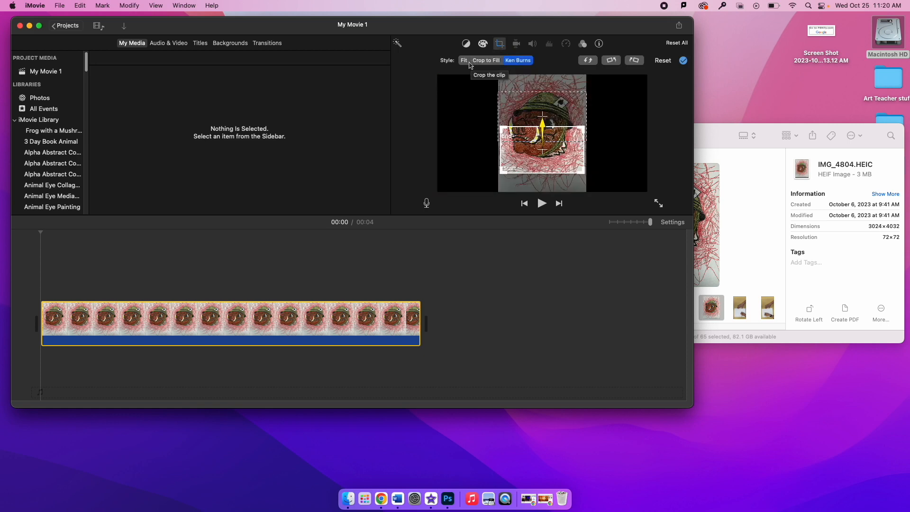
click(464, 60)
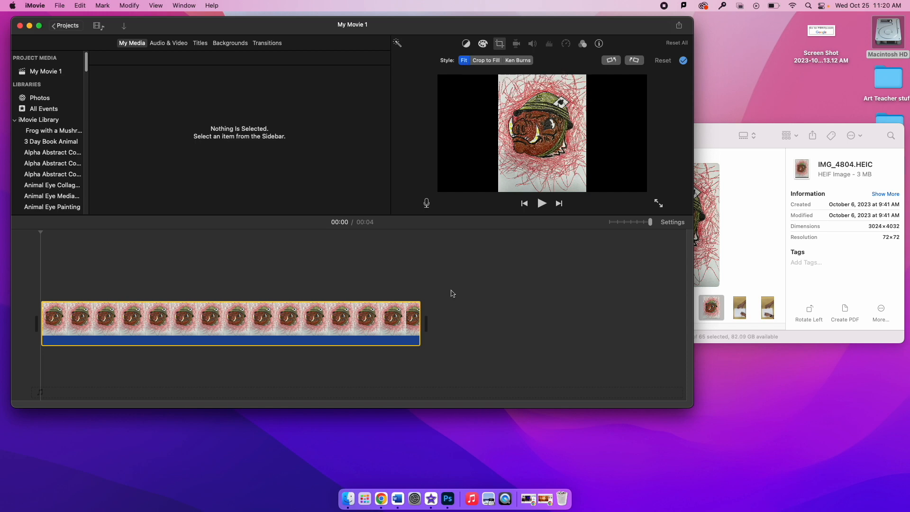
Step: Preview the video IMG_4802.MOV in the Downloads folder and add it to the timeline after the boar photo
click(742, 253)
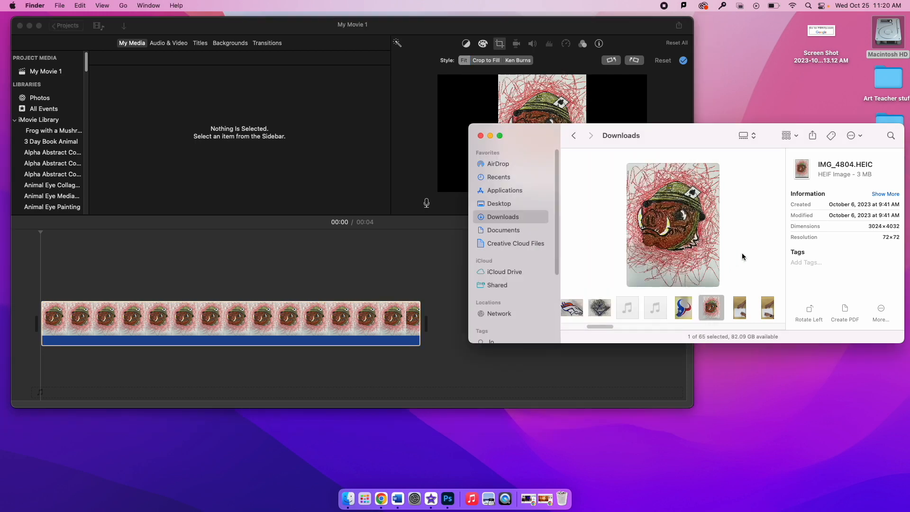
click(740, 313)
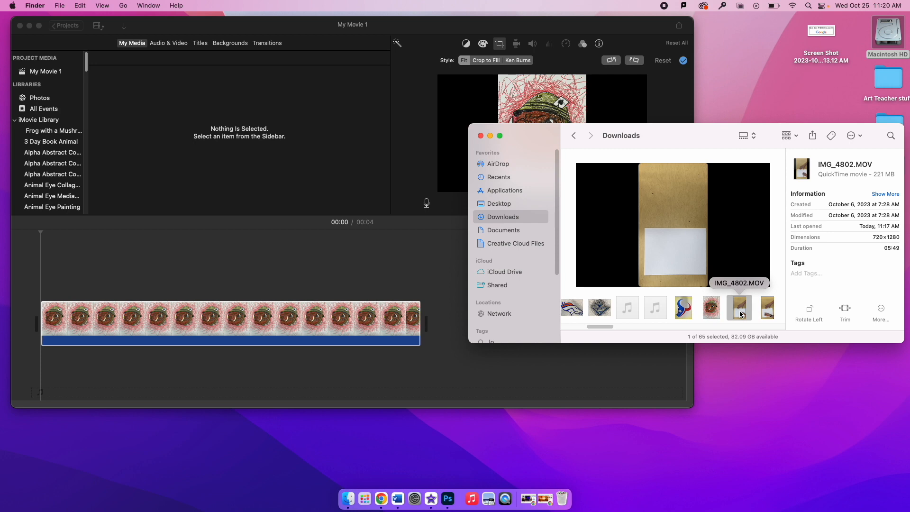
key(space)
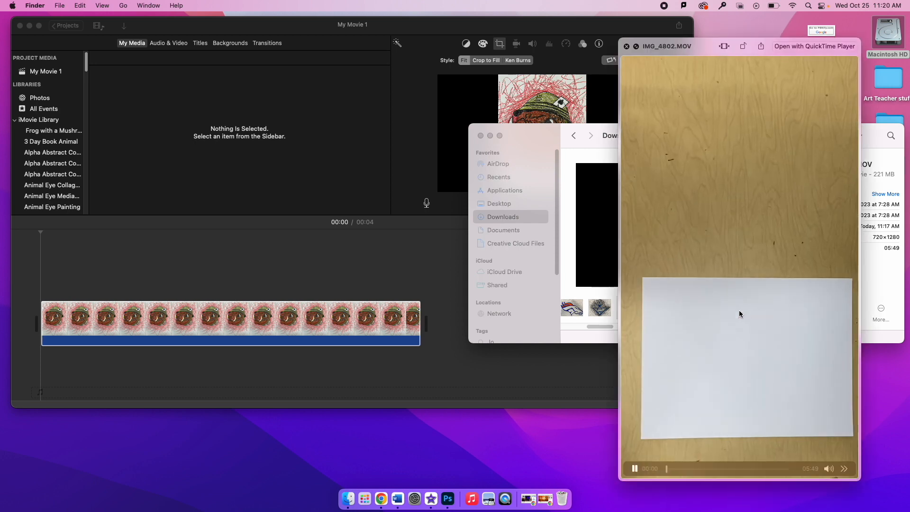
click(627, 46)
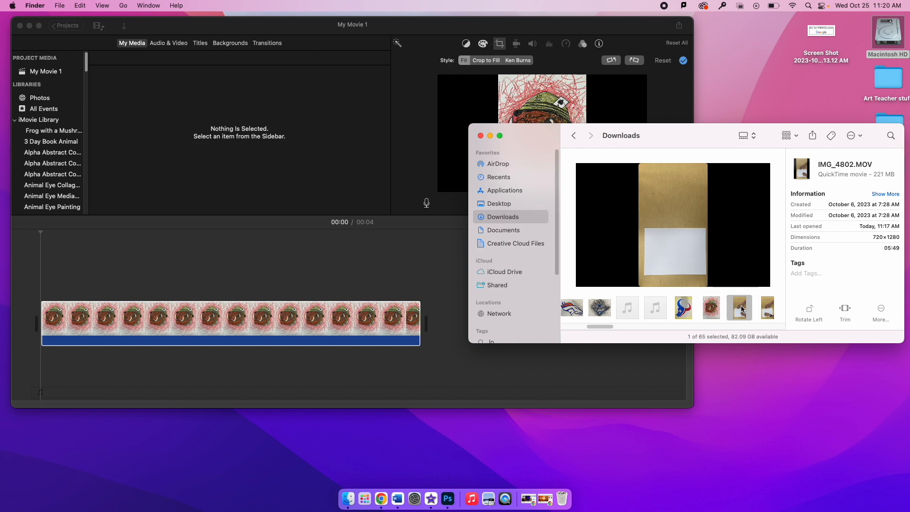
drag(743, 311, 439, 329)
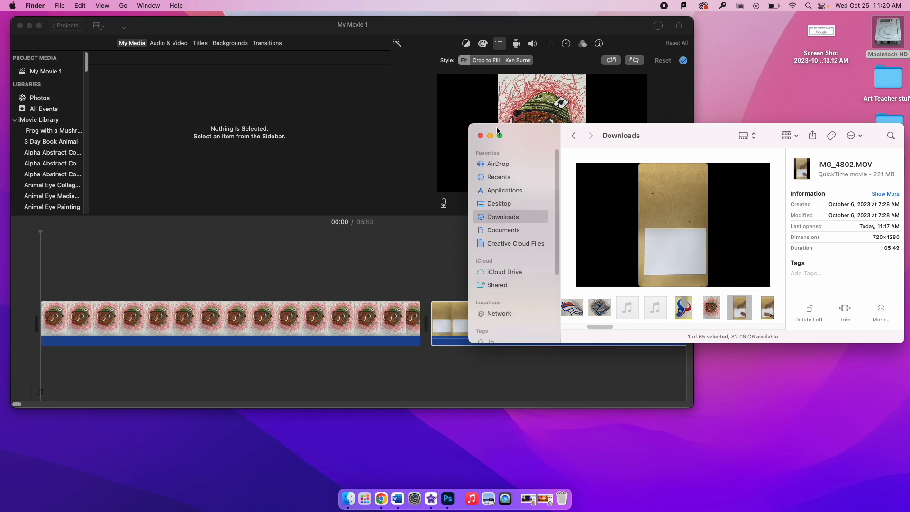
drag(498, 131, 583, 377)
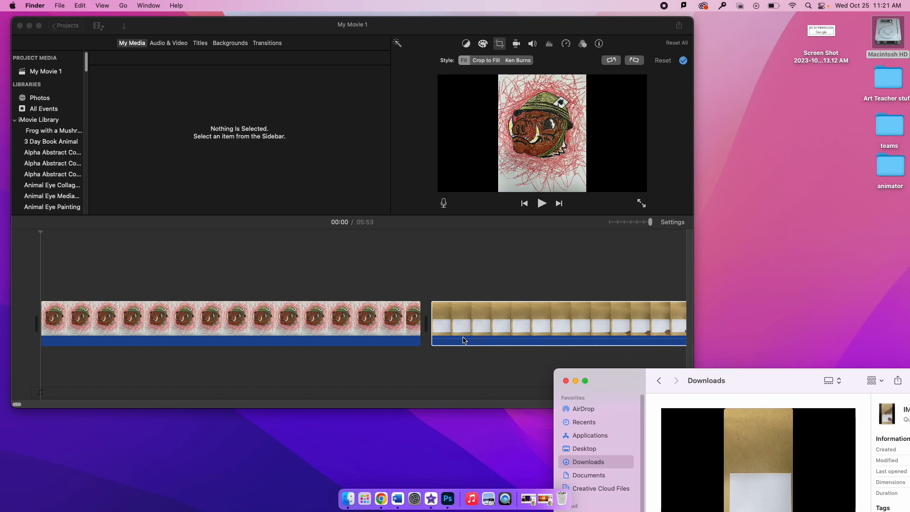
Step: Rotate the drawing video clip clockwise once so that it fills the landscape frame
click(467, 322)
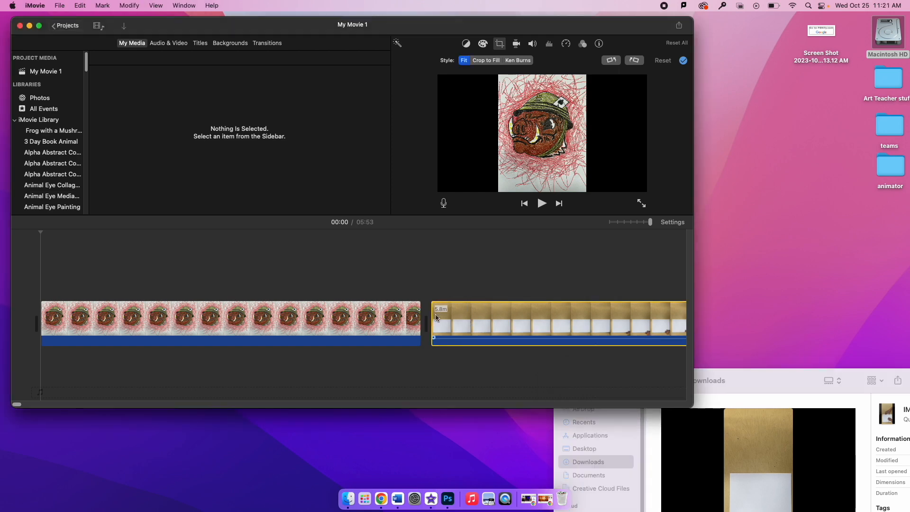
click(504, 318)
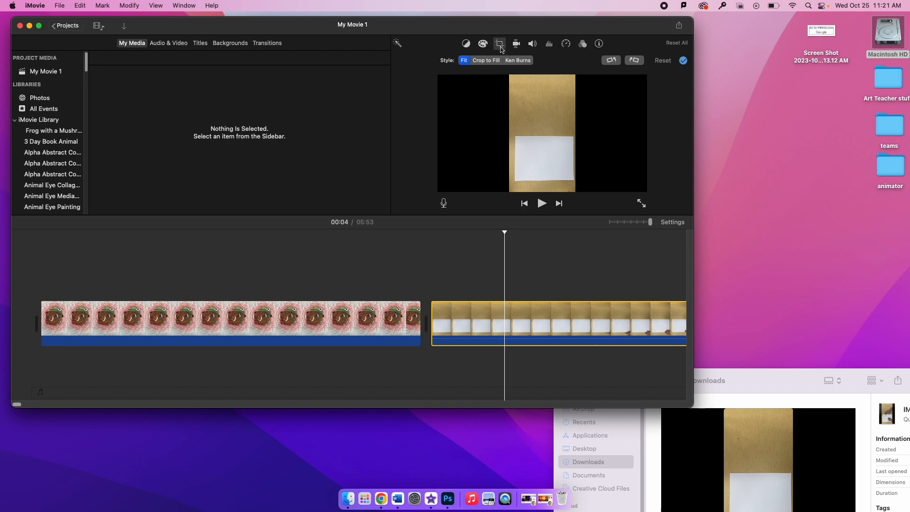
click(500, 45)
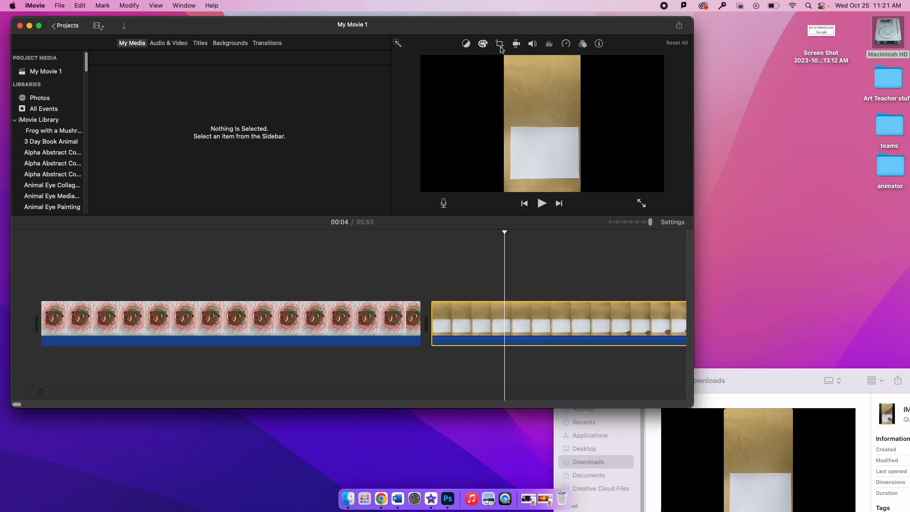
click(501, 47)
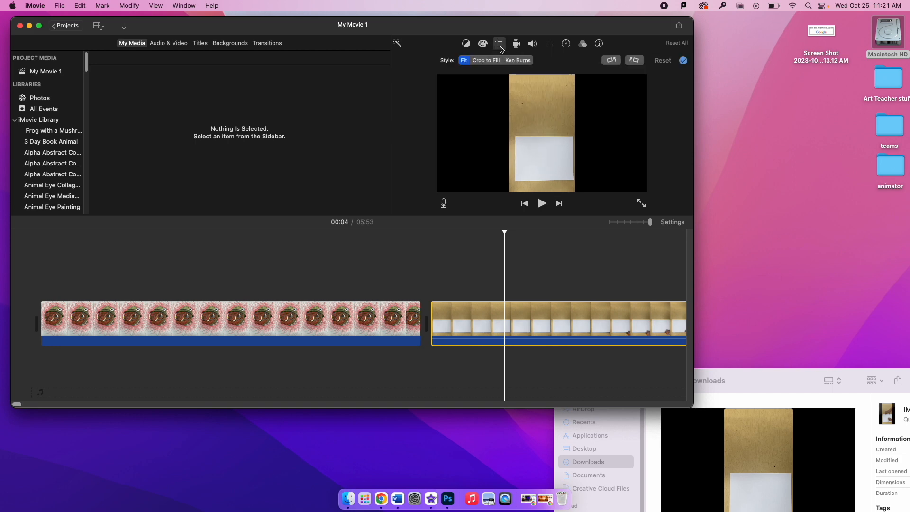
click(634, 60)
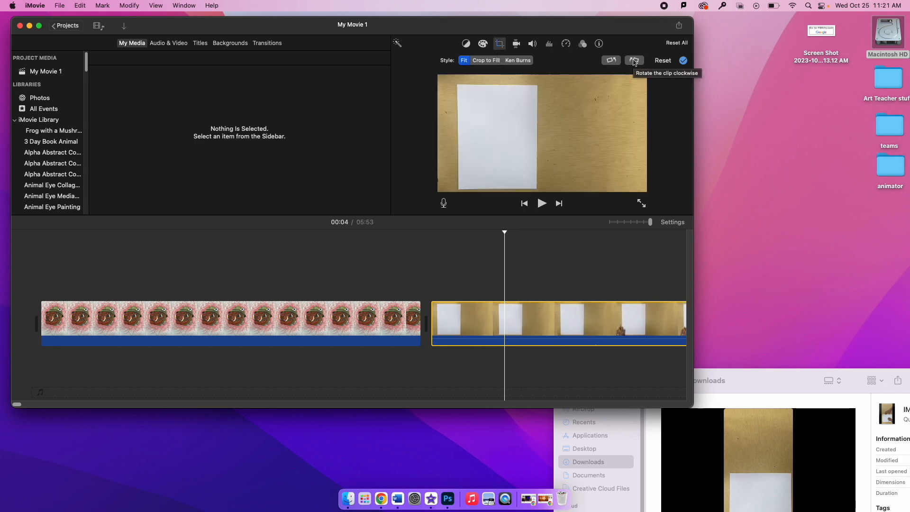
Step: Split the drawing video at 00:10, just before the drawing begins, and delete the part before the split
click(445, 315)
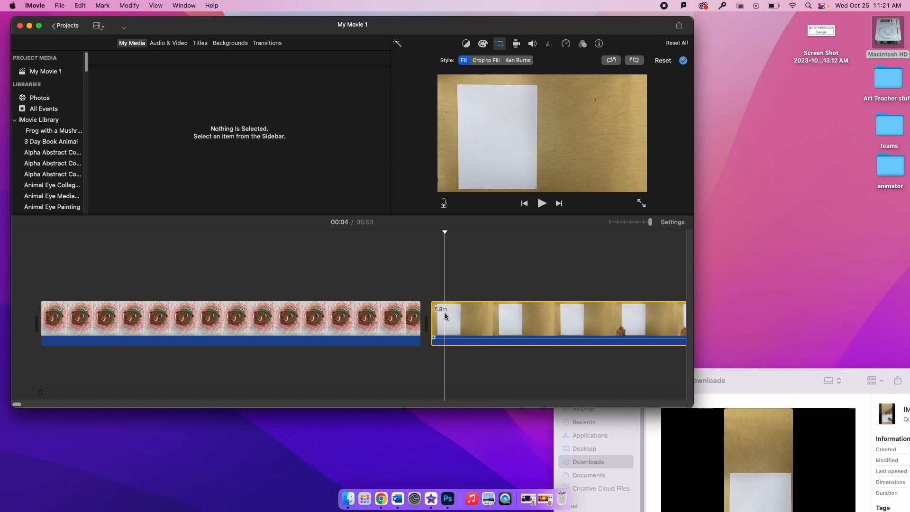
click(435, 316)
key(space)
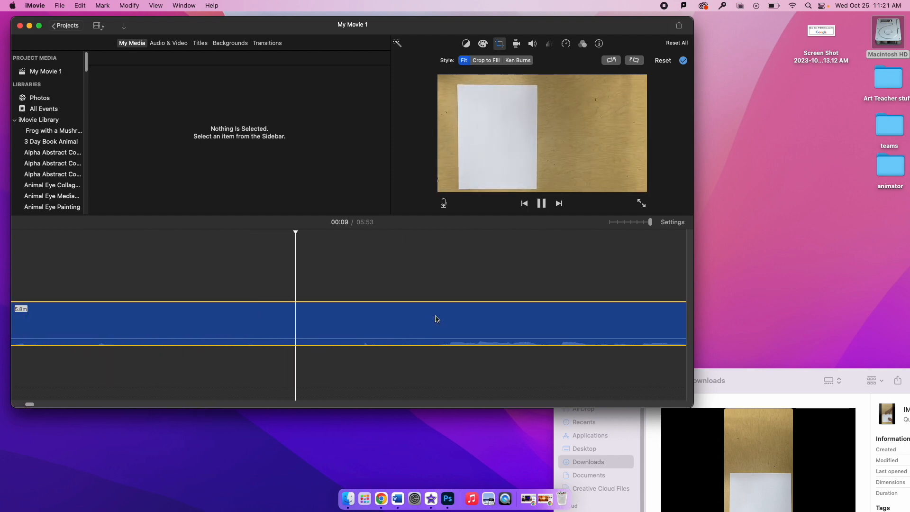
key(space)
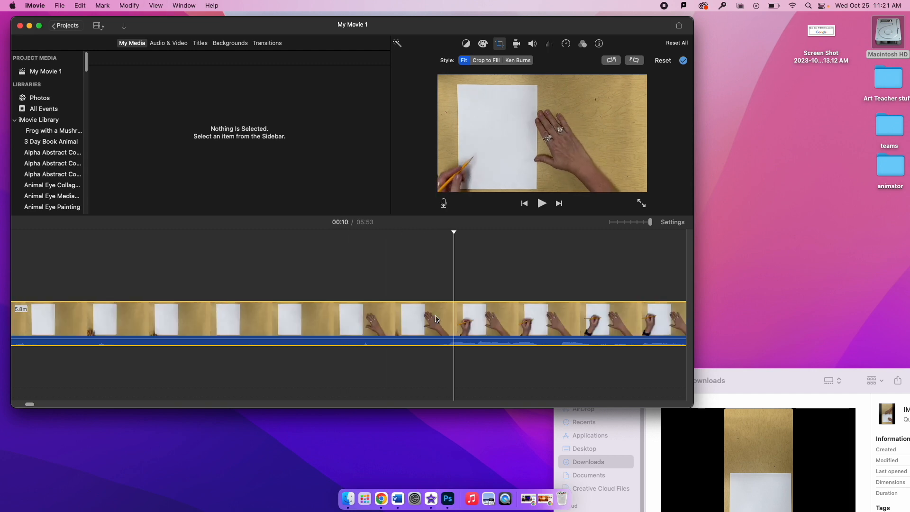
click(441, 327)
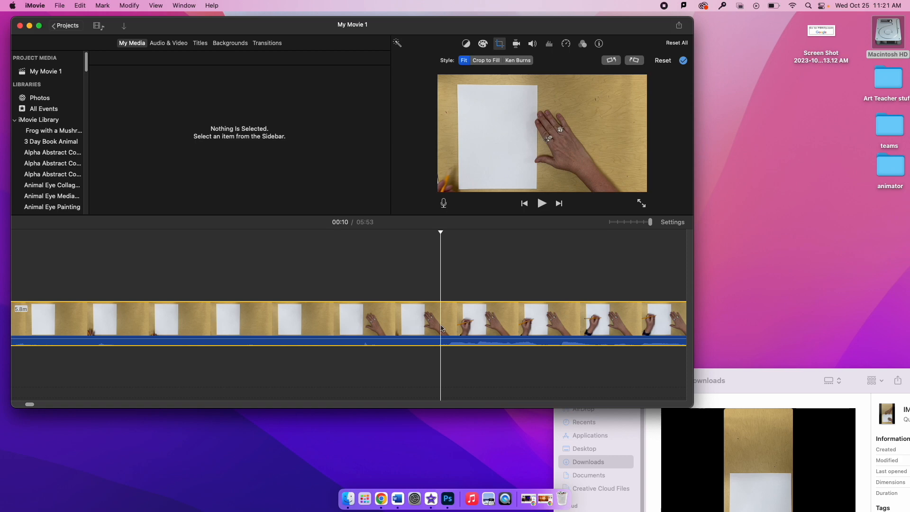
key(super+b)
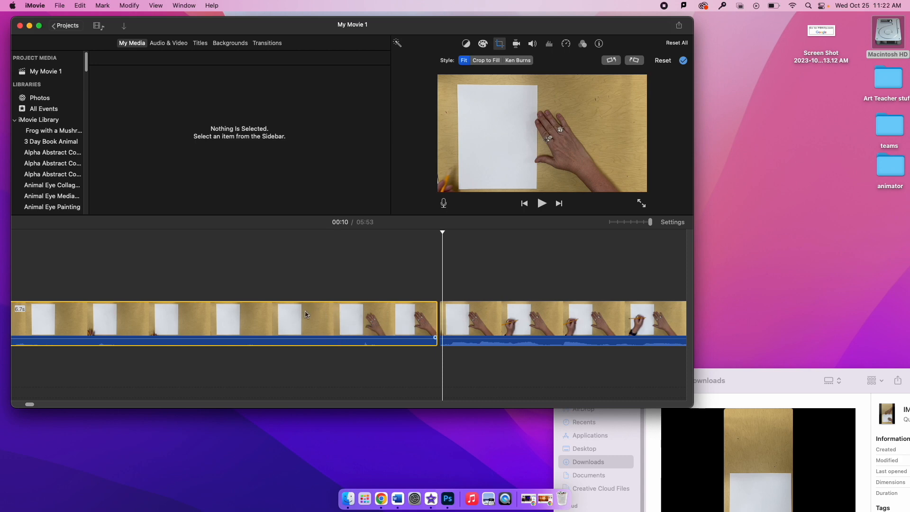
key(Delete)
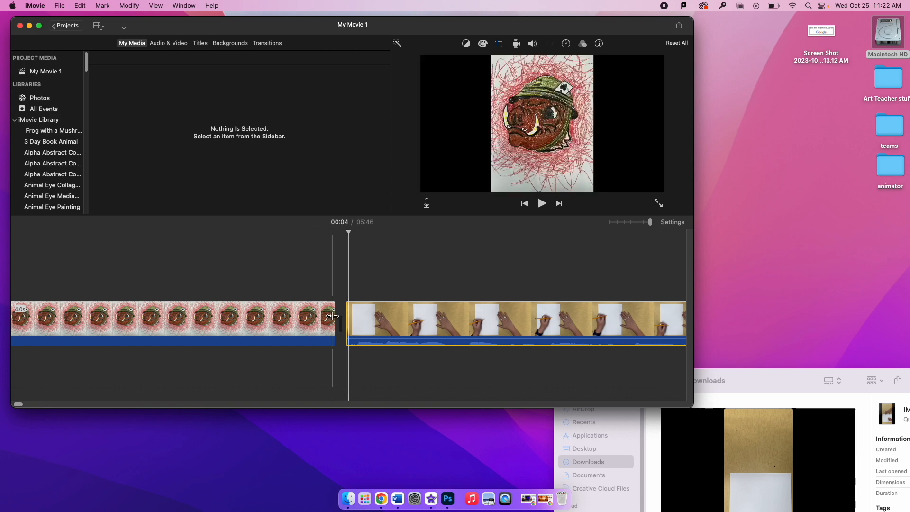
Step: Play the junction between the boar photo and the drawing video, and examine the drawing video through to its end
key(space)
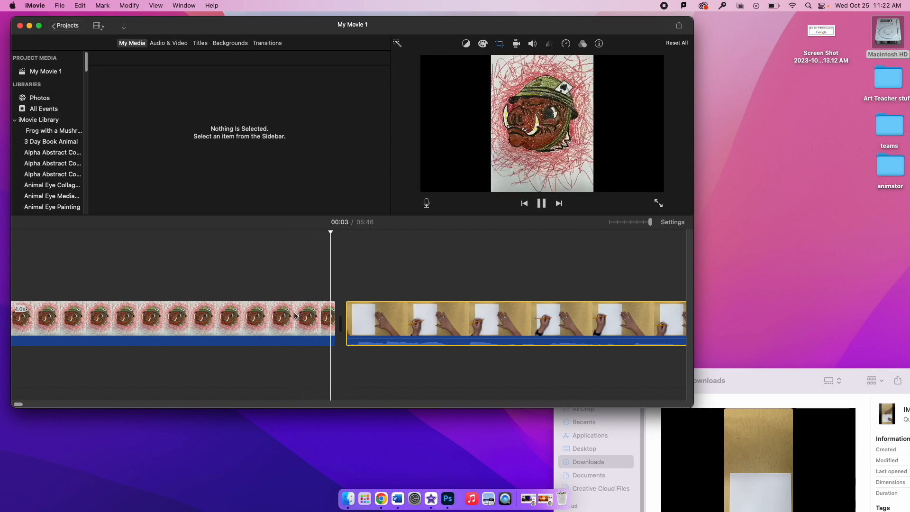
key(space)
scroll(295, 315, right, 5)
scroll(294, 315, right, 5)
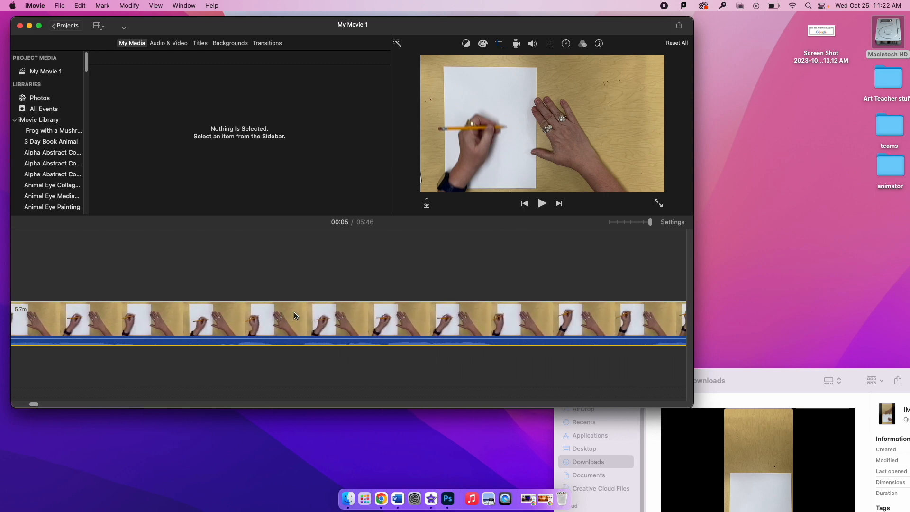
scroll(294, 315, right, 8)
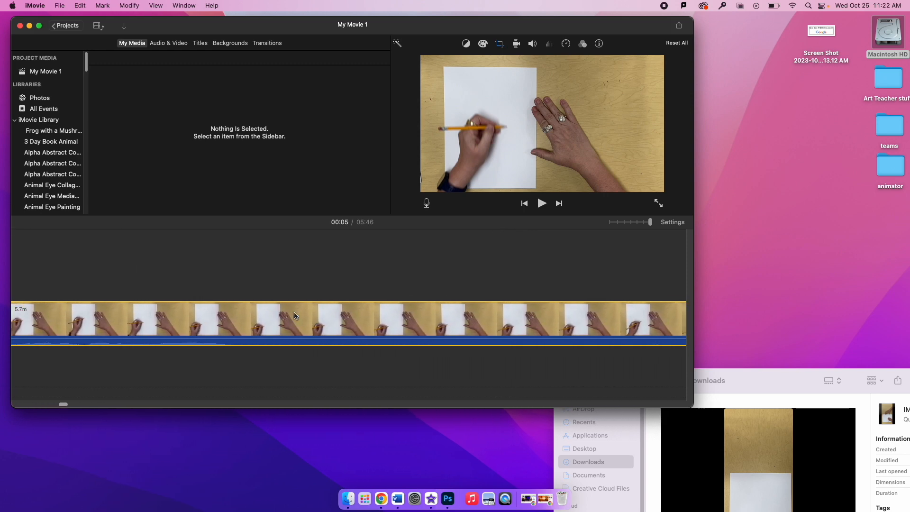
scroll(294, 315, right, 6)
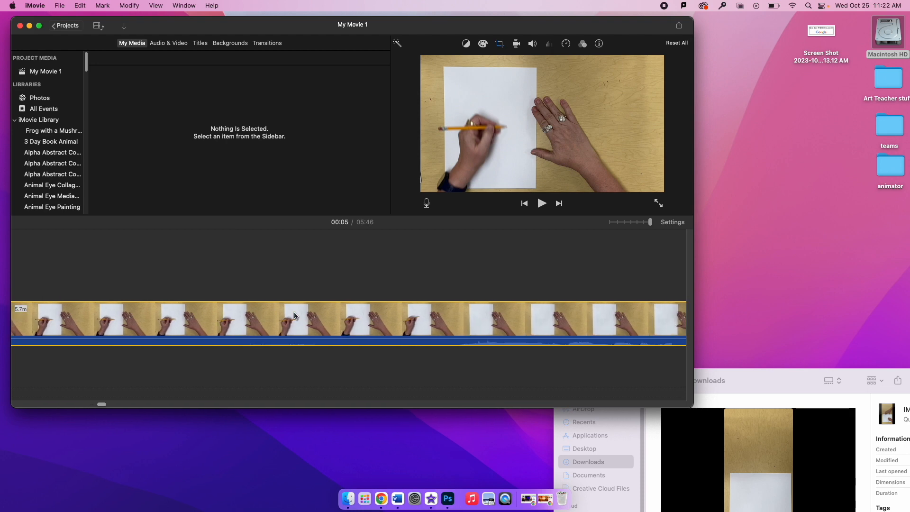
scroll(294, 315, right, 8)
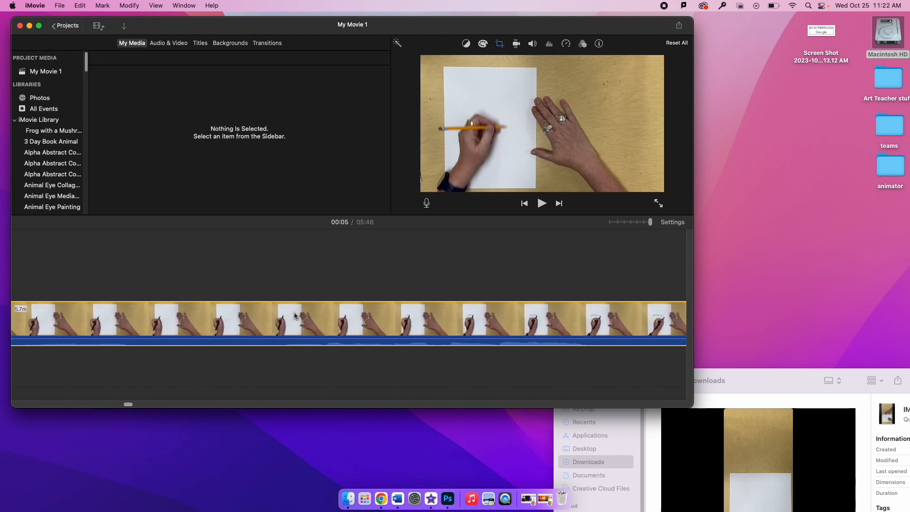
scroll(295, 315, right, 4)
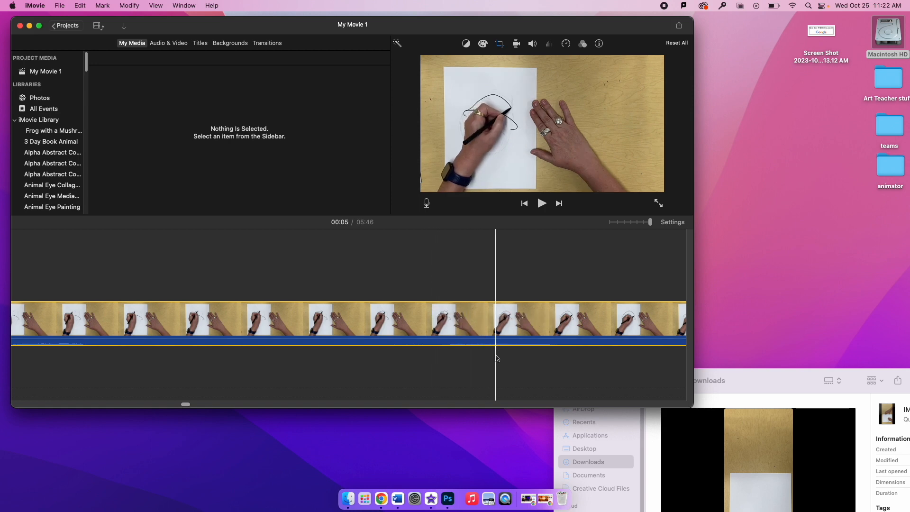
key(super+minus)
key(super+minus)
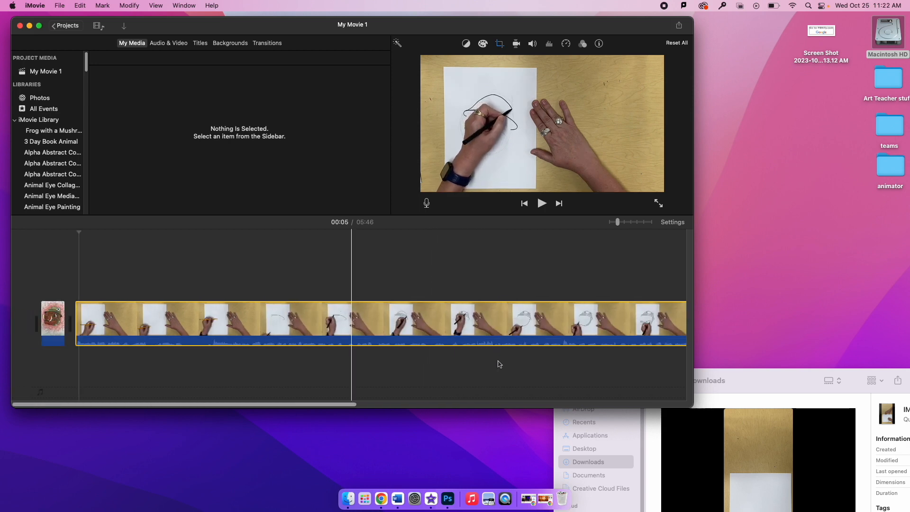
scroll(547, 316, right, 10)
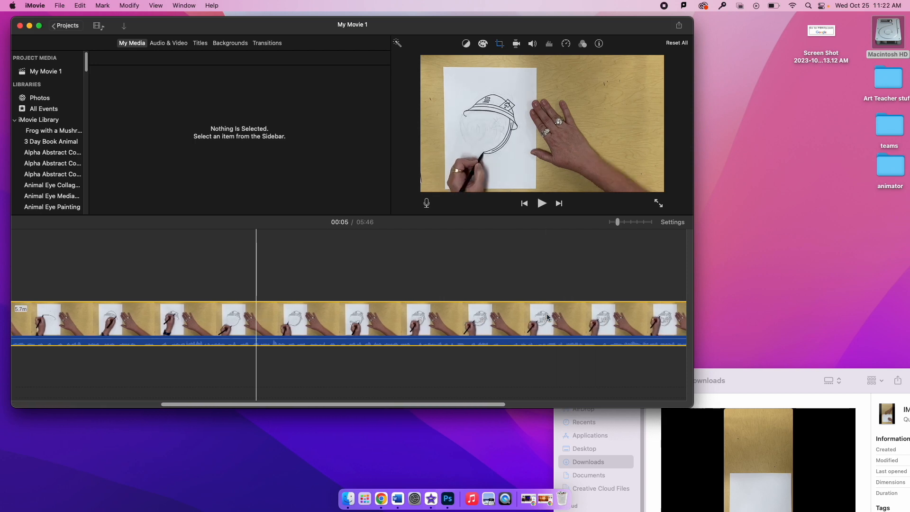
scroll(547, 317, right, 5)
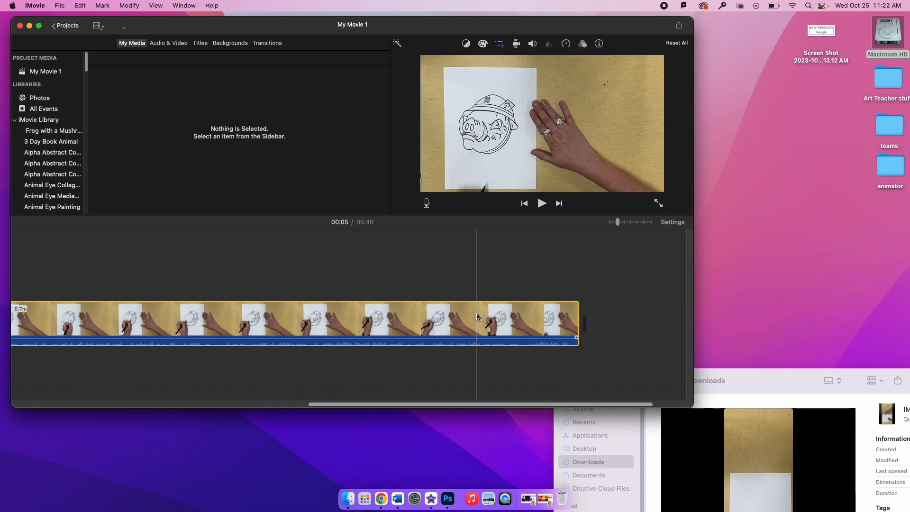
Step: Play the last seconds of the drawing video, split it at 05:40 after the hand leaves the paper, and delete the remaining end part
key(space)
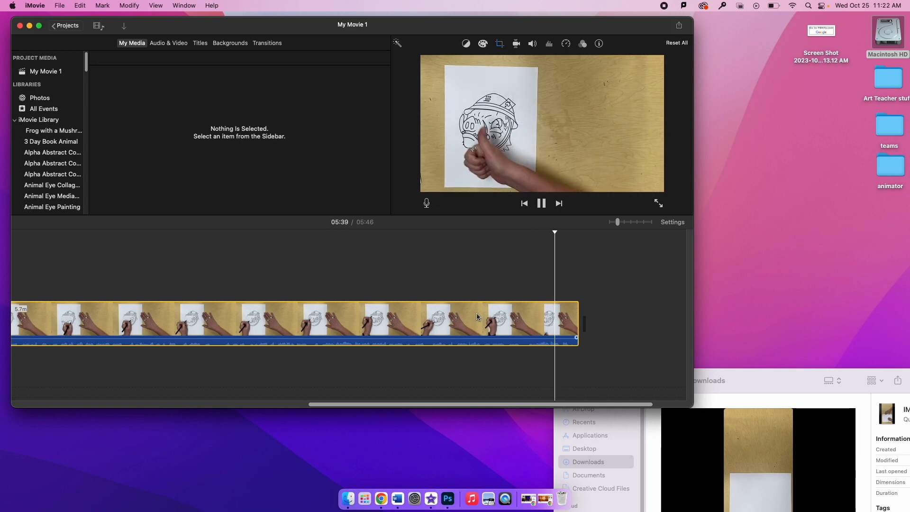
key(space)
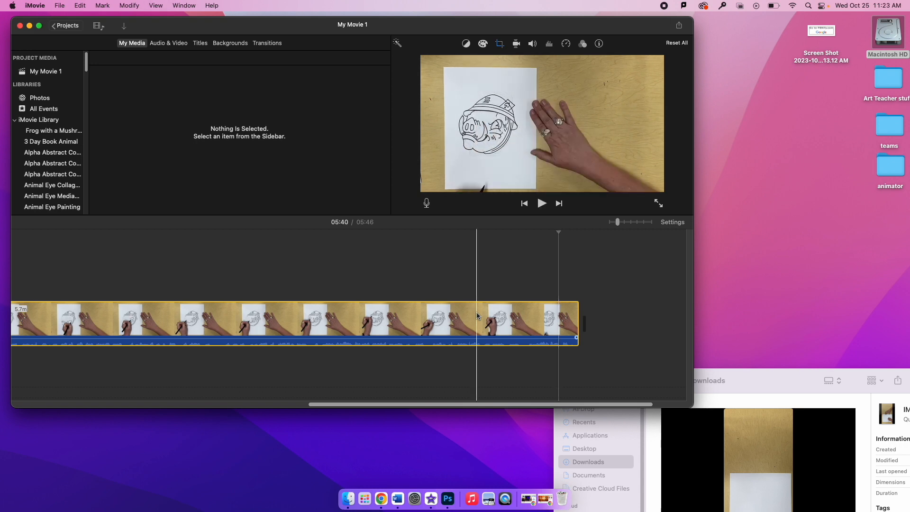
key(super+equal)
scroll(477, 311, right, 5)
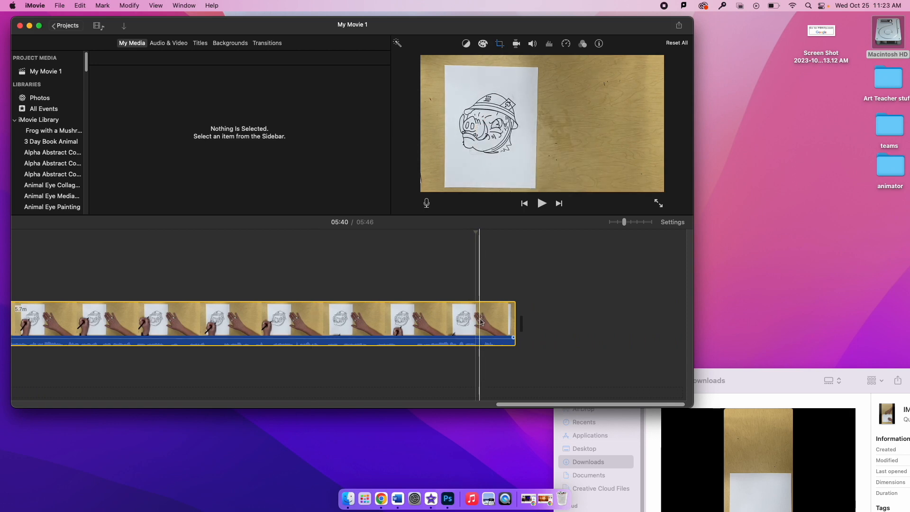
click(479, 327)
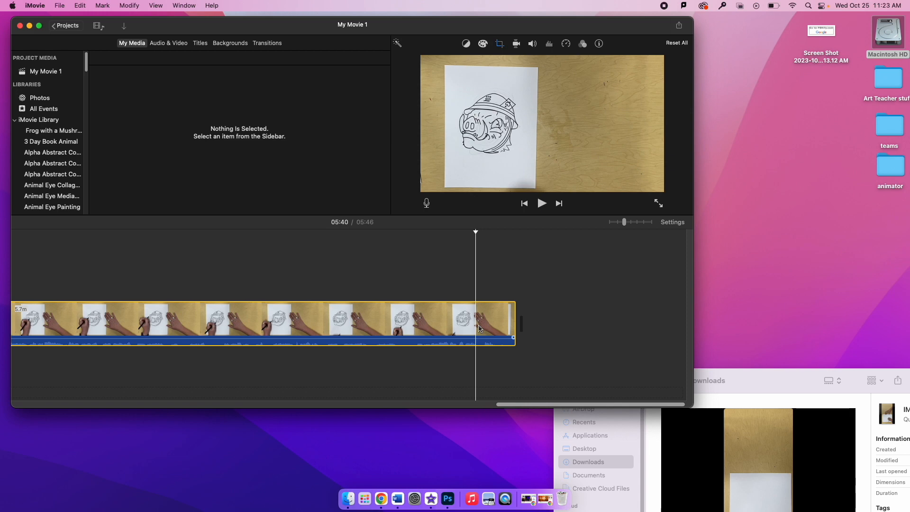
key(super+b)
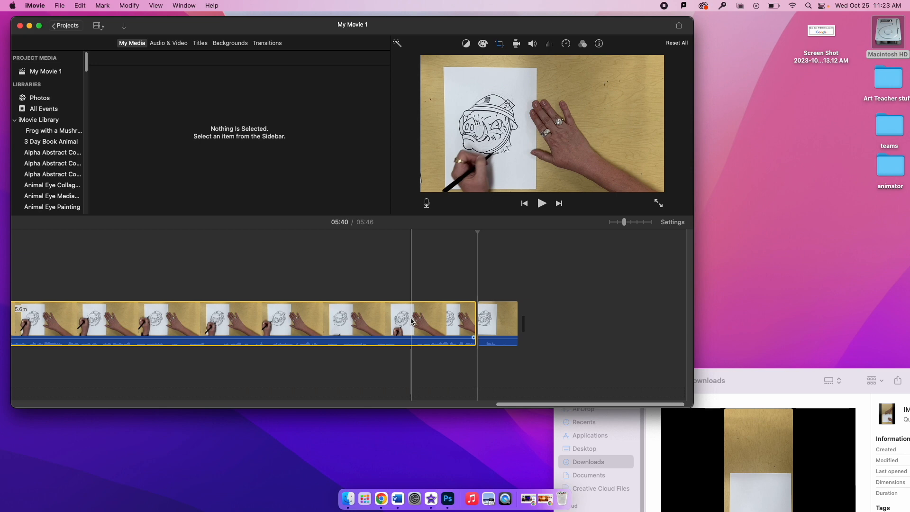
click(497, 317)
key(Delete)
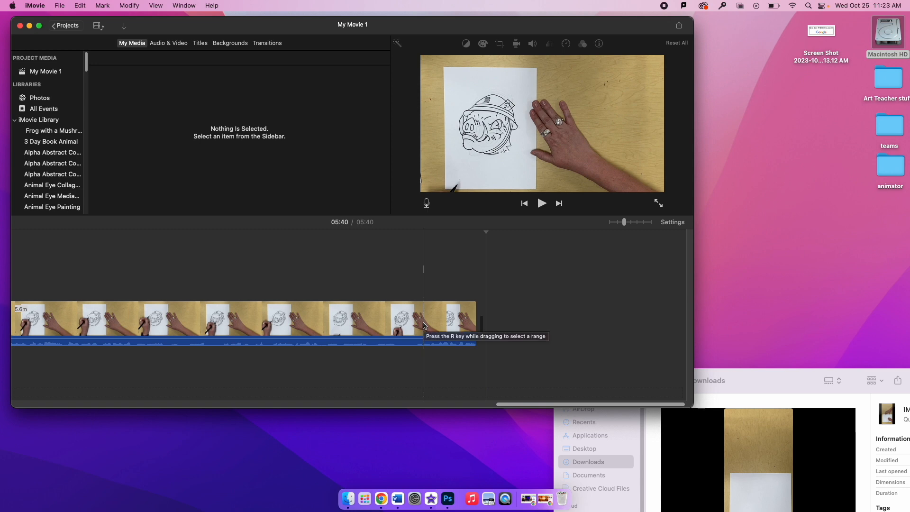
Step: Insert a Split title as its own clip between the boar photo and the drawing video
scroll(424, 325, left, 15)
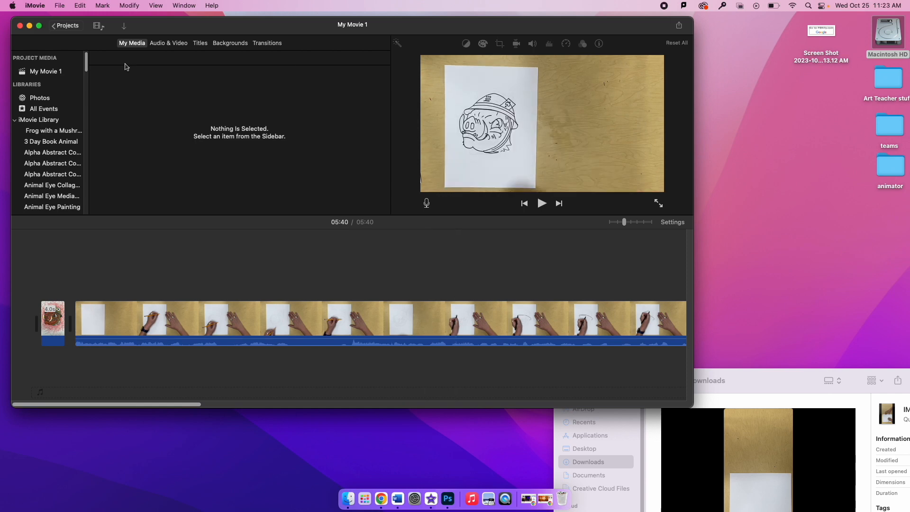
click(200, 47)
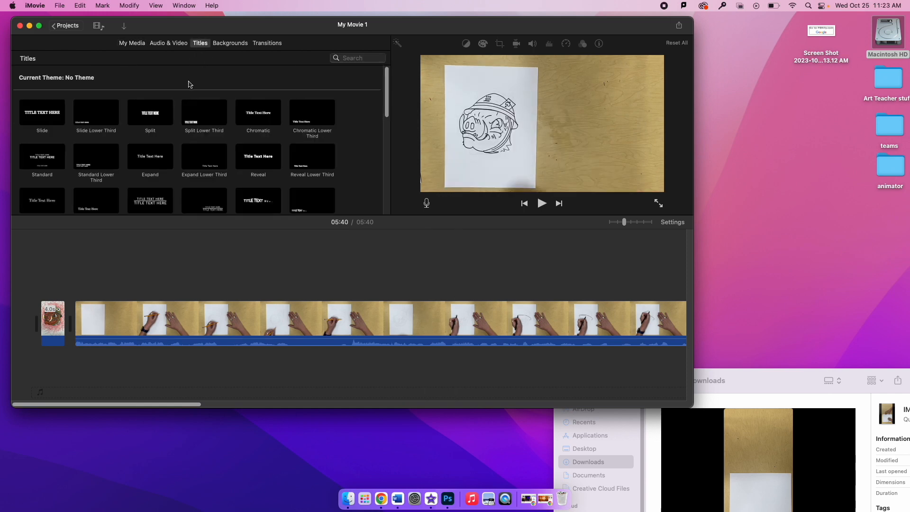
click(144, 114)
double_click(144, 114)
key(super+z)
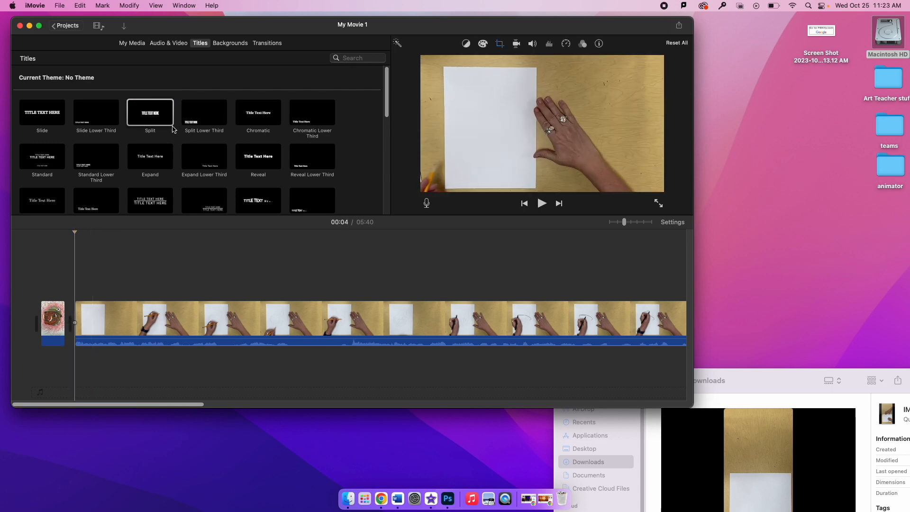
drag(150, 116, 65, 326)
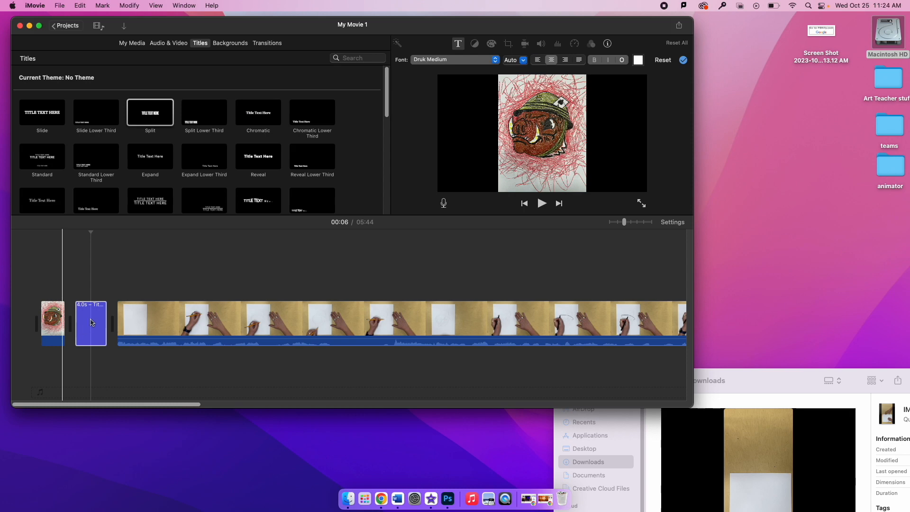
Step: Replace the placeholder text of the new title clip with "MAJOR TUTTLE 1ST JUST WATCH"
click(92, 323)
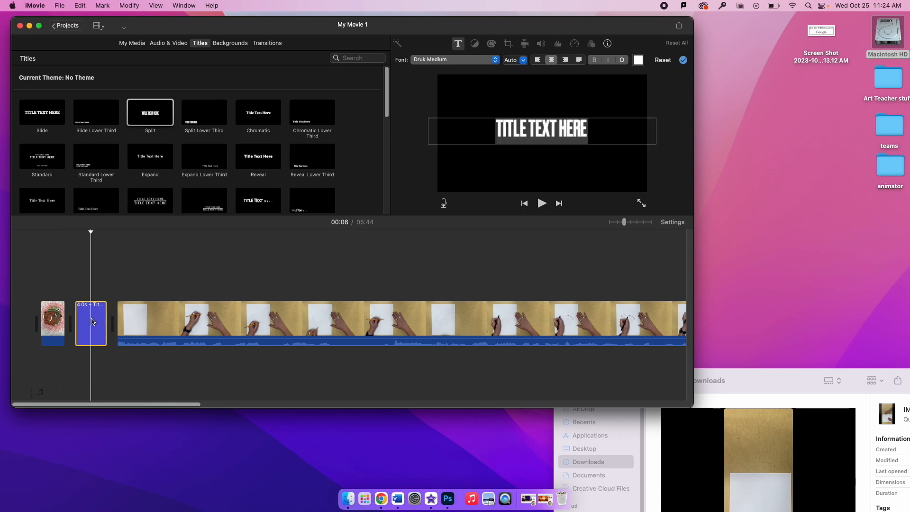
triple_click(593, 130)
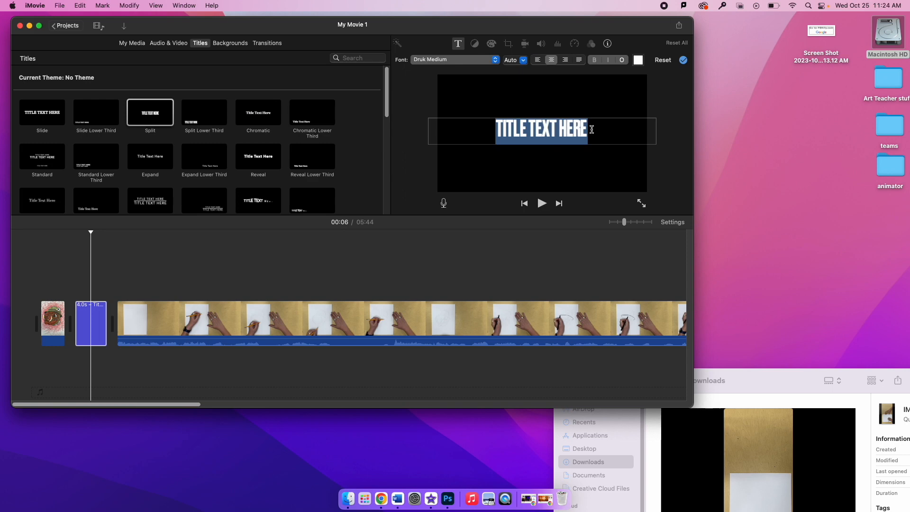
text(M)
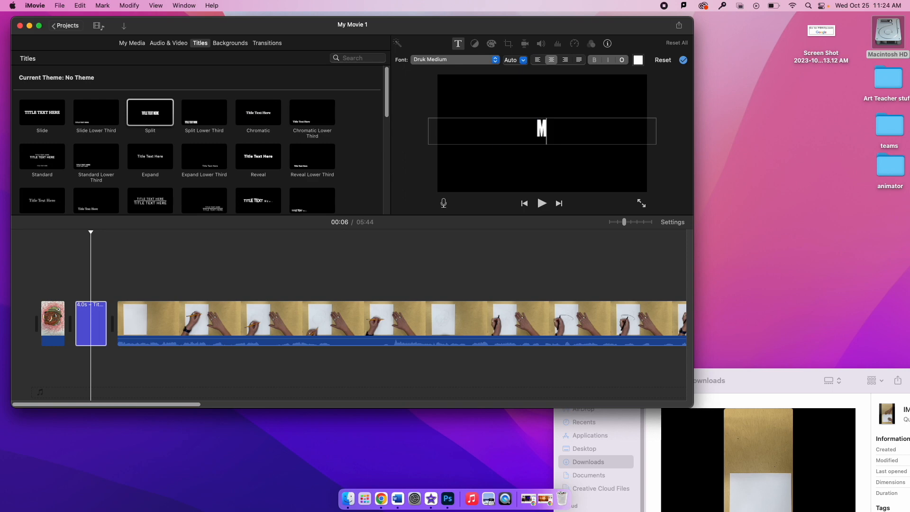
text(AJO)
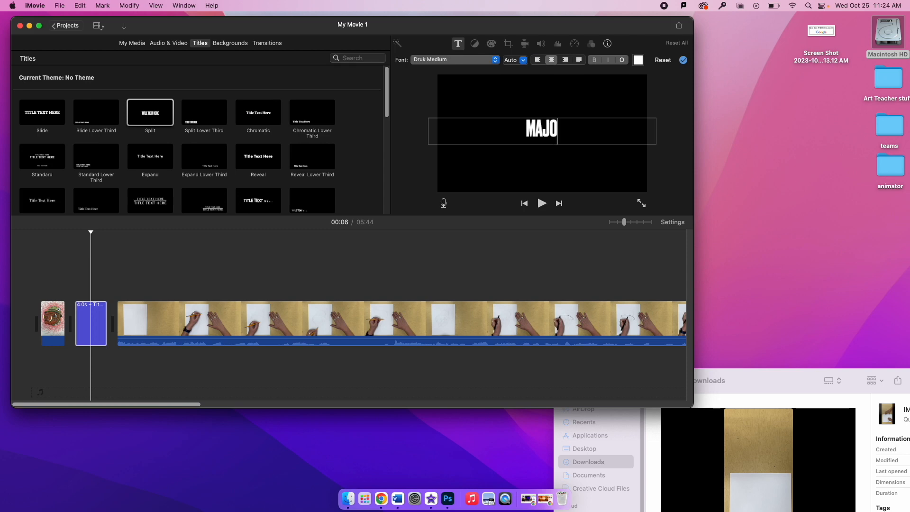
text(R TUTTLE)
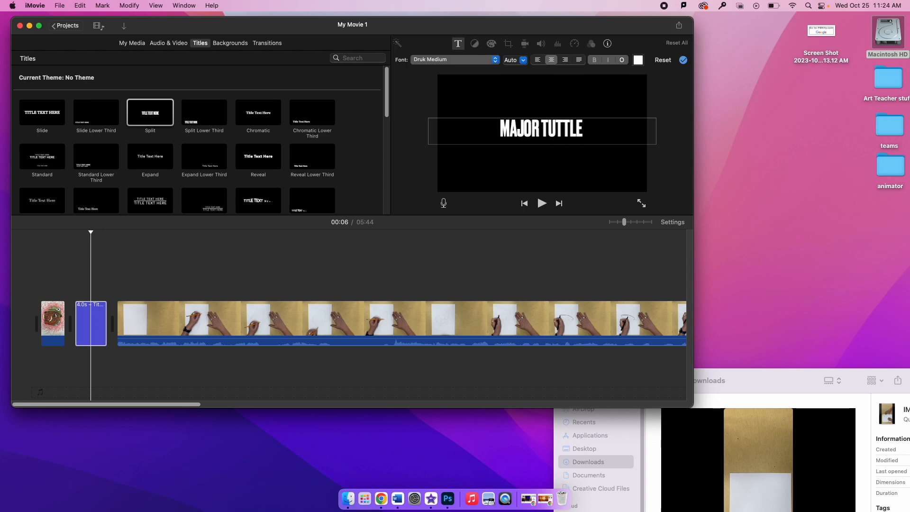
key(super+a)
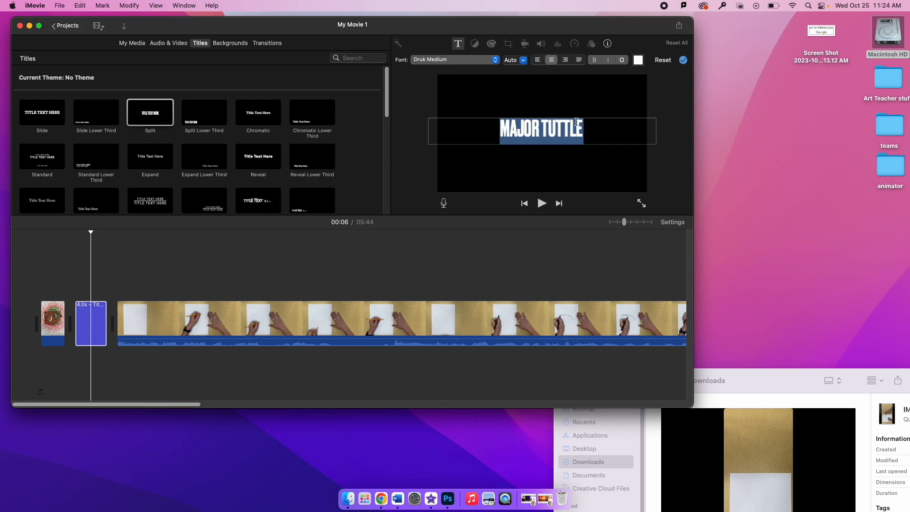
click(590, 126)
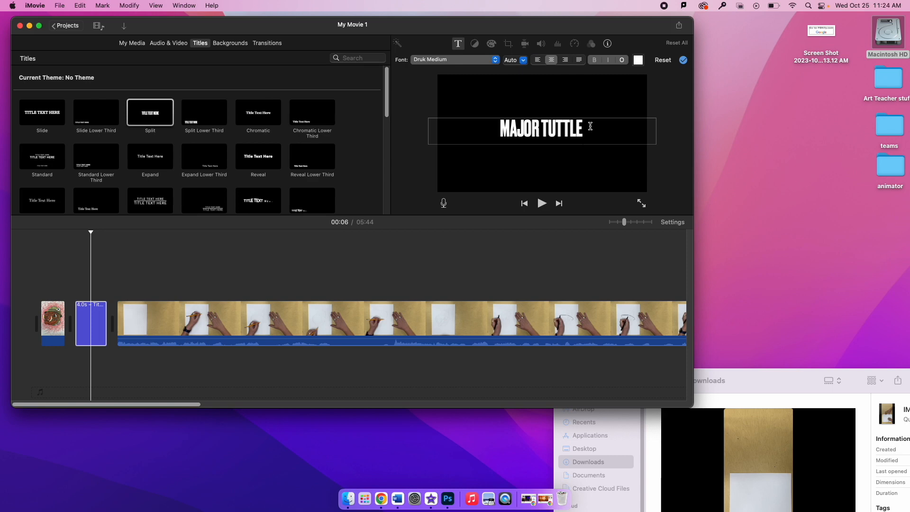
text(1ST)
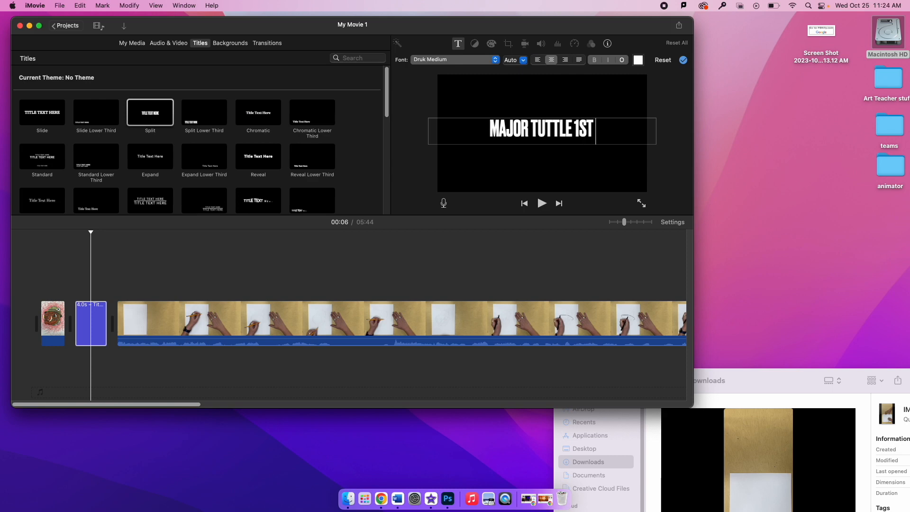
text( JUS)
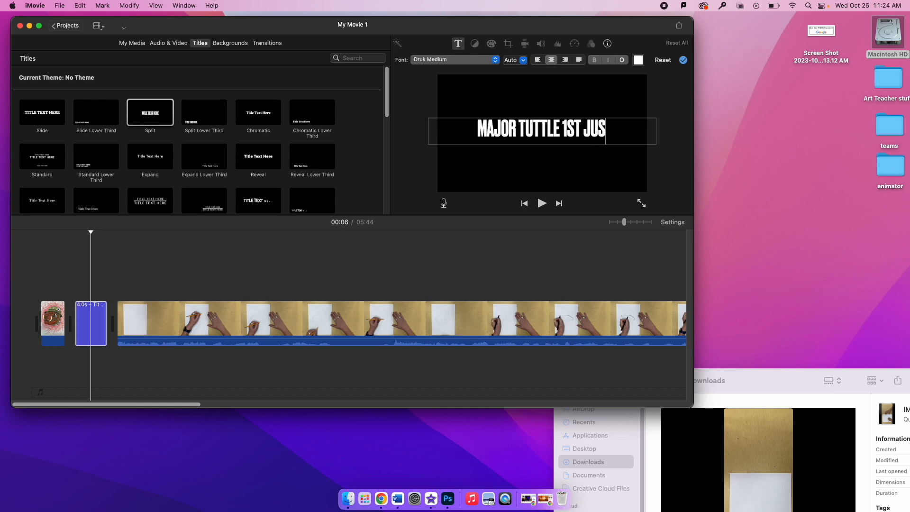
text(T WATCH)
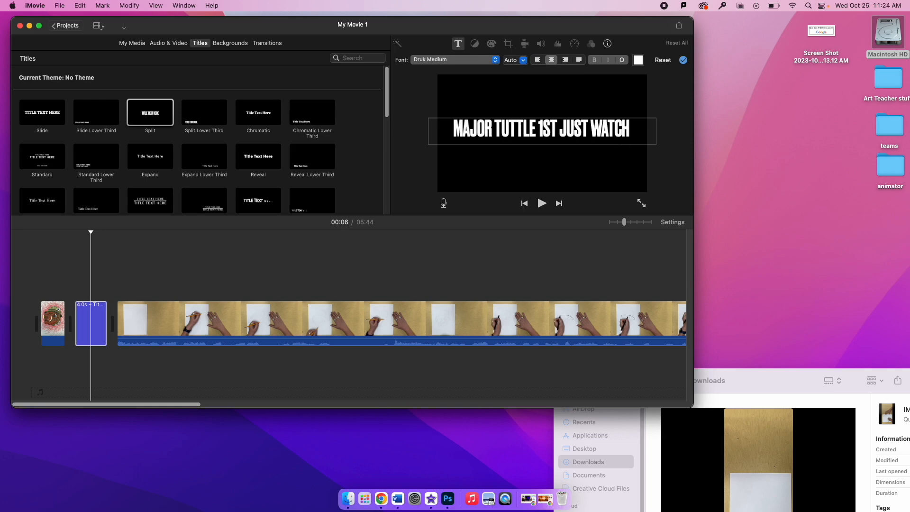
key(Return)
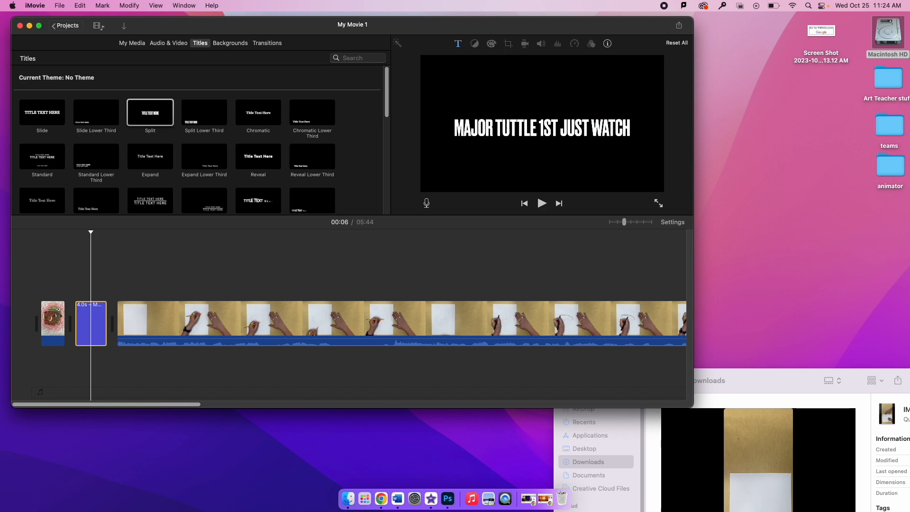
Step: Add a copy of the title clip at the end of the timeline, after the drawing video
click(461, 313)
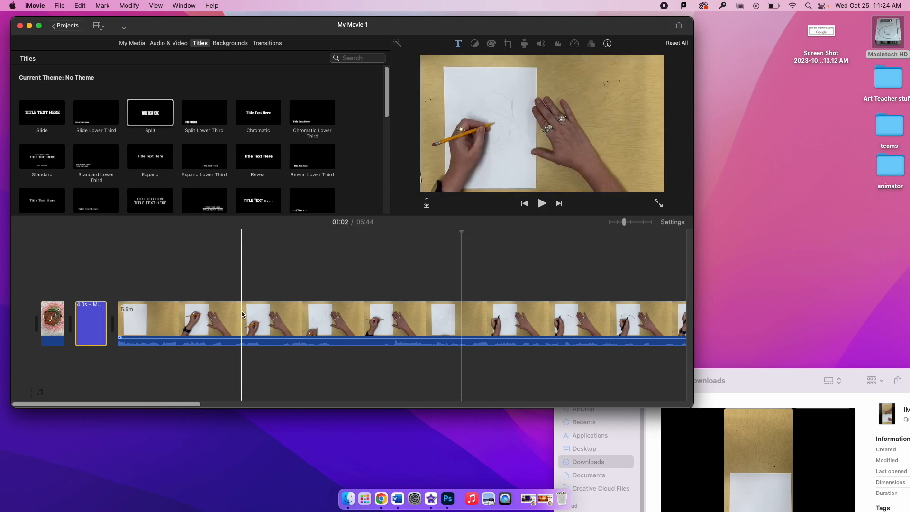
click(89, 330)
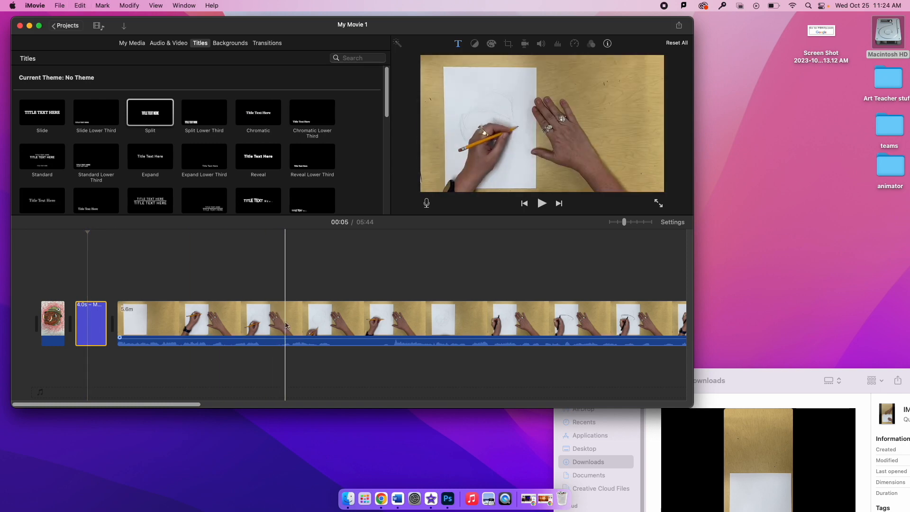
scroll(286, 326, right, 15)
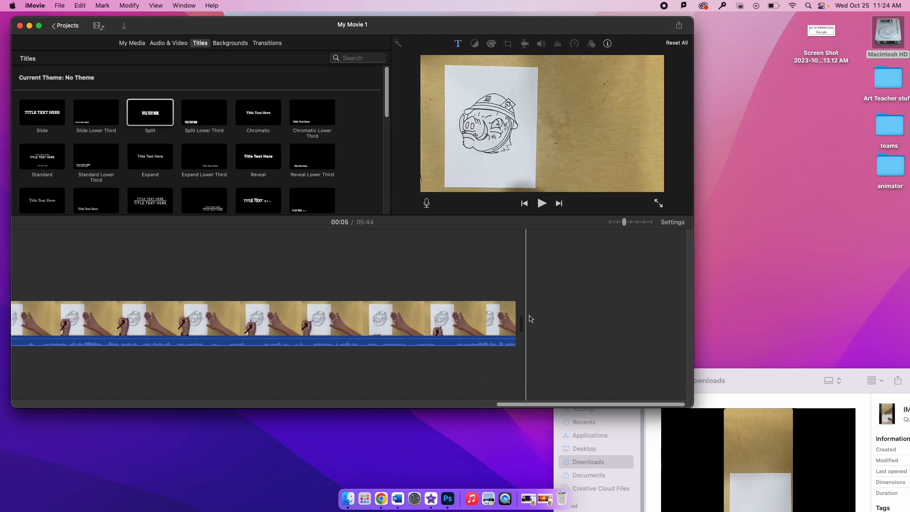
key(e)
Step: Replace the text of the title clip at the end of the timeline with "NOW DRAW WITH ME"
double_click(542, 327)
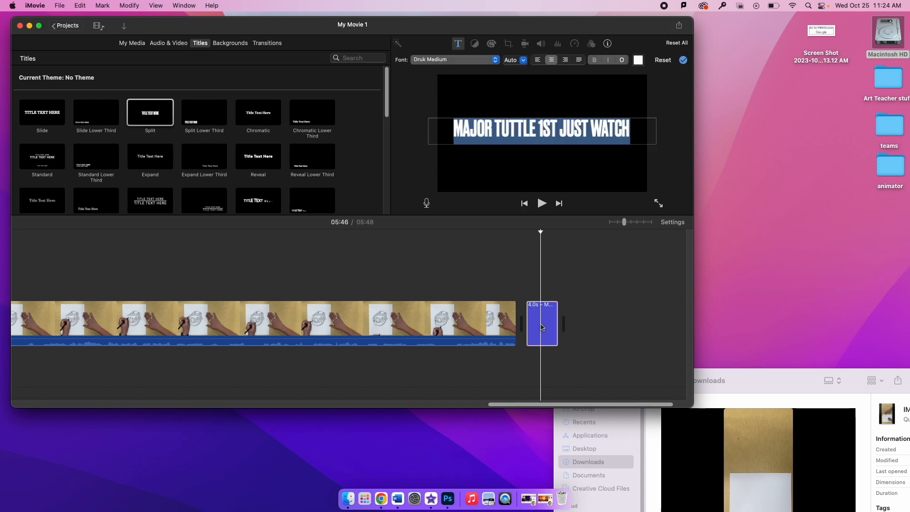
text(N)
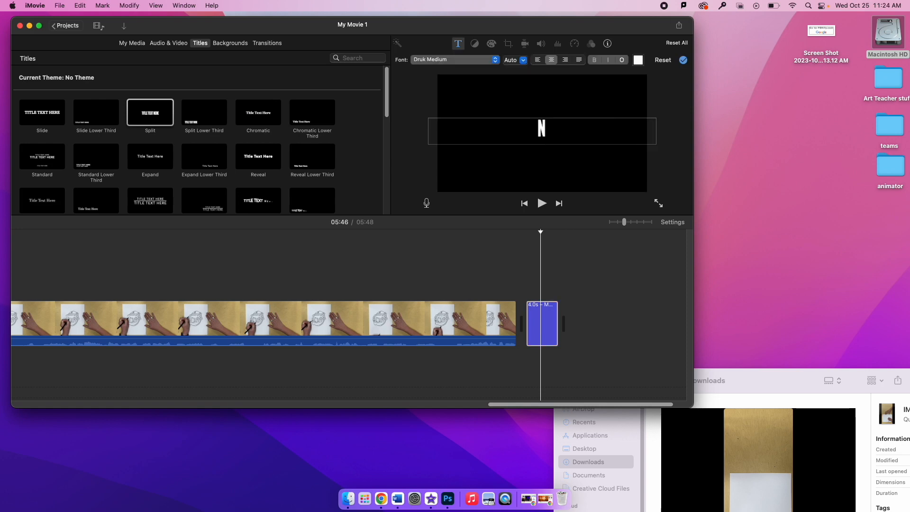
text(OW DRAW)
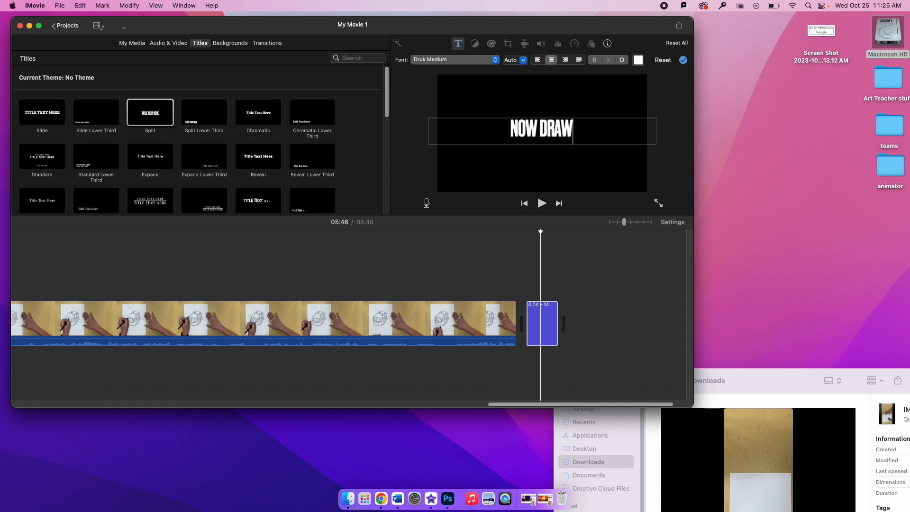
text( WITH ME)
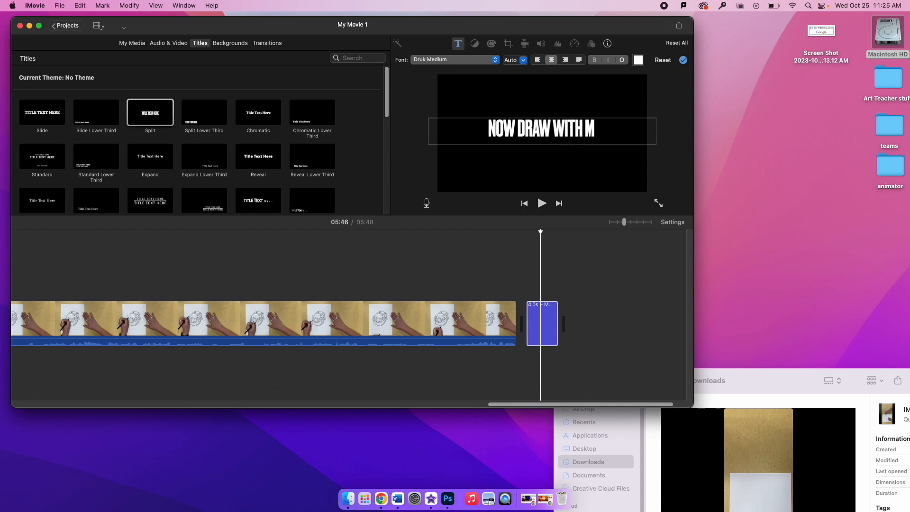
key(super+a)
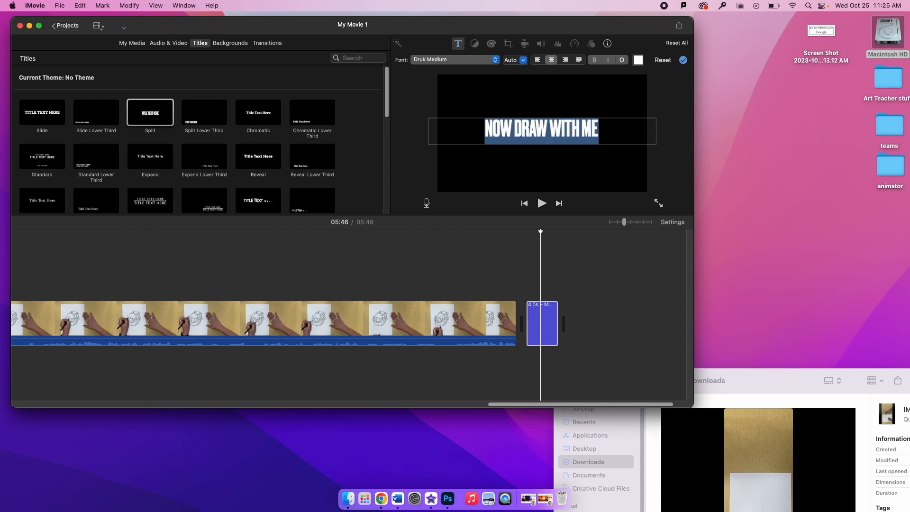
Step: Copy the drawing video clip, then give the clip in the timeline a custom speed of 1000%
click(398, 325)
click(398, 324)
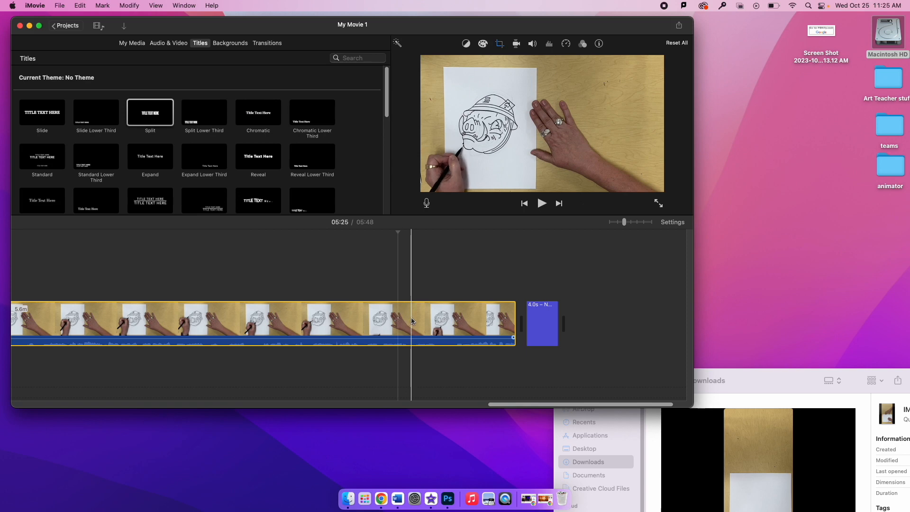
click(564, 44)
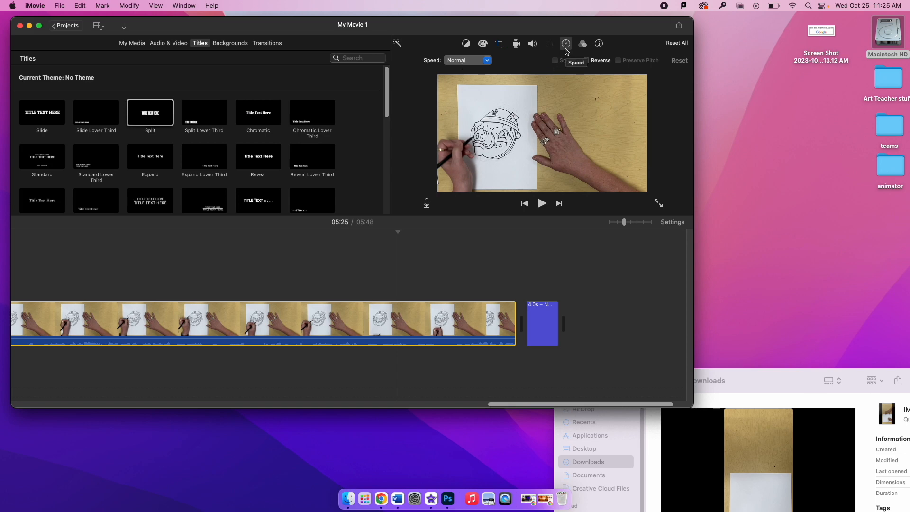
click(464, 63)
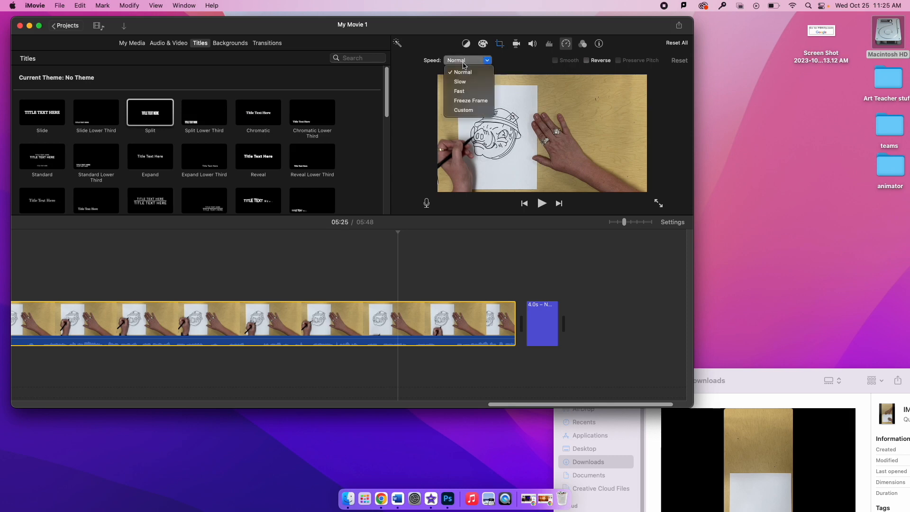
click(464, 112)
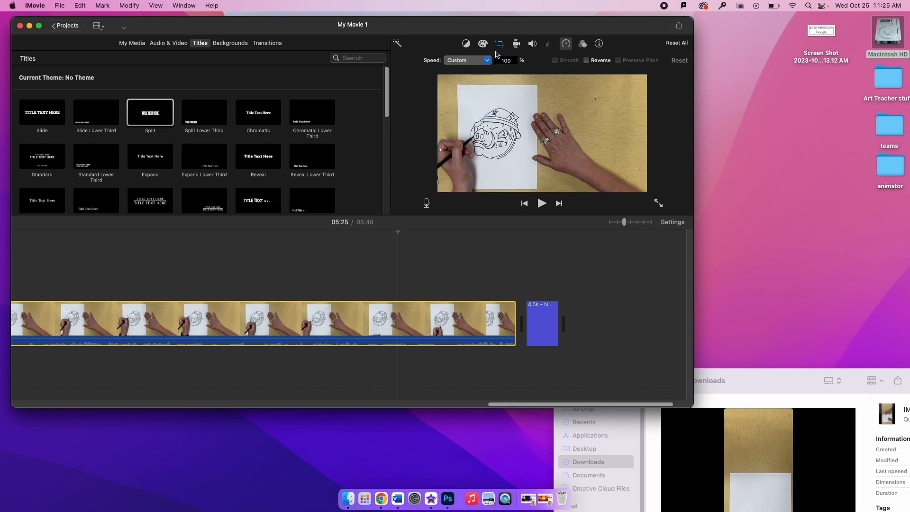
drag(513, 61, 493, 63)
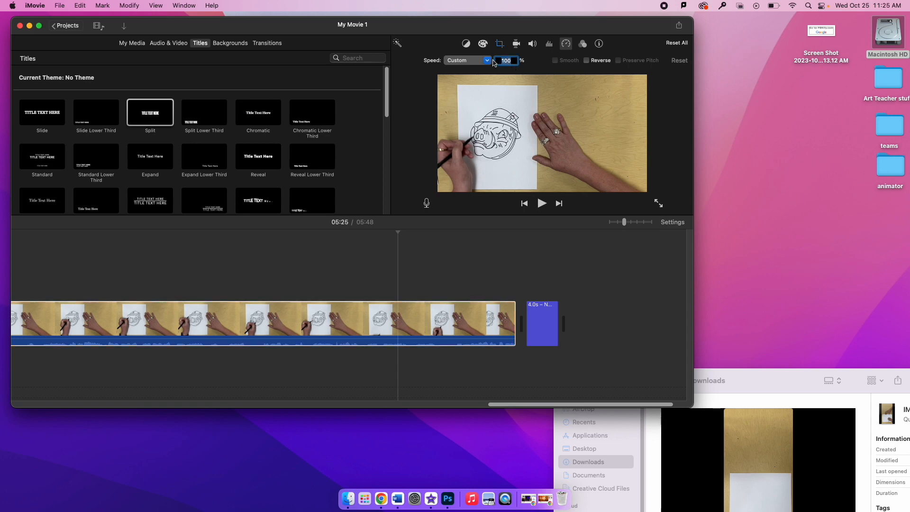
text(1000)
key(Return)
click(148, 282)
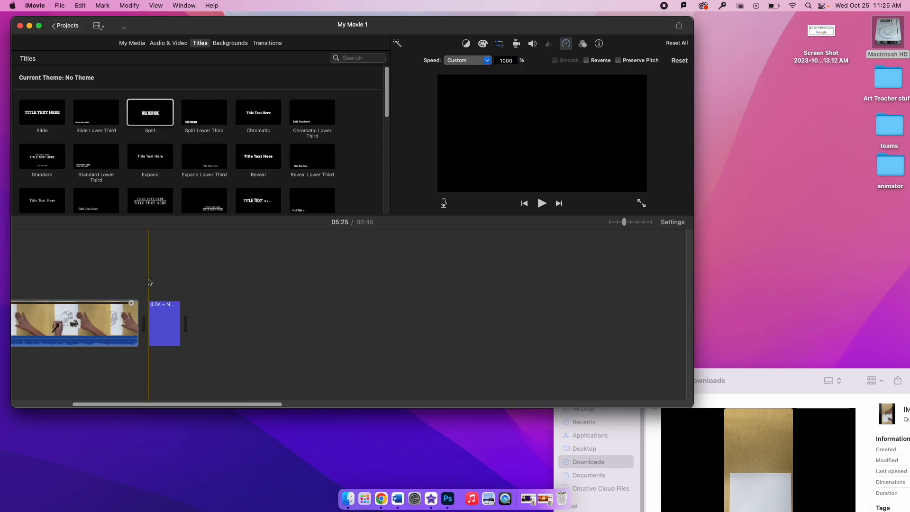
Step: Review the speed options and play part of the sped-up drawing video to check its pace and sound
scroll(148, 282, left, 5)
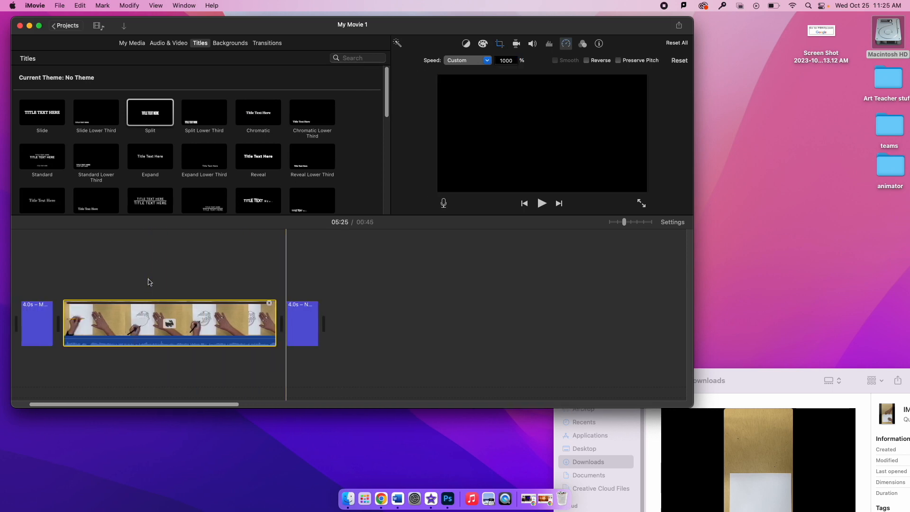
click(183, 339)
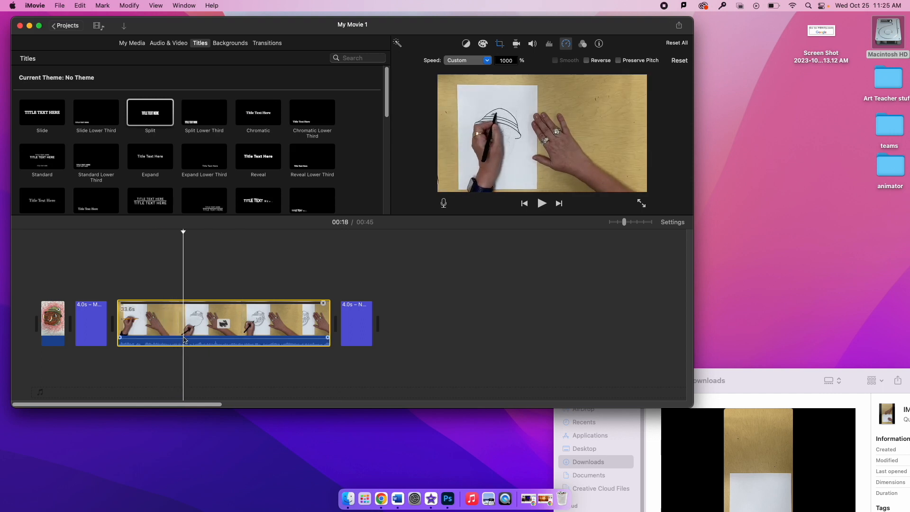
click(183, 338)
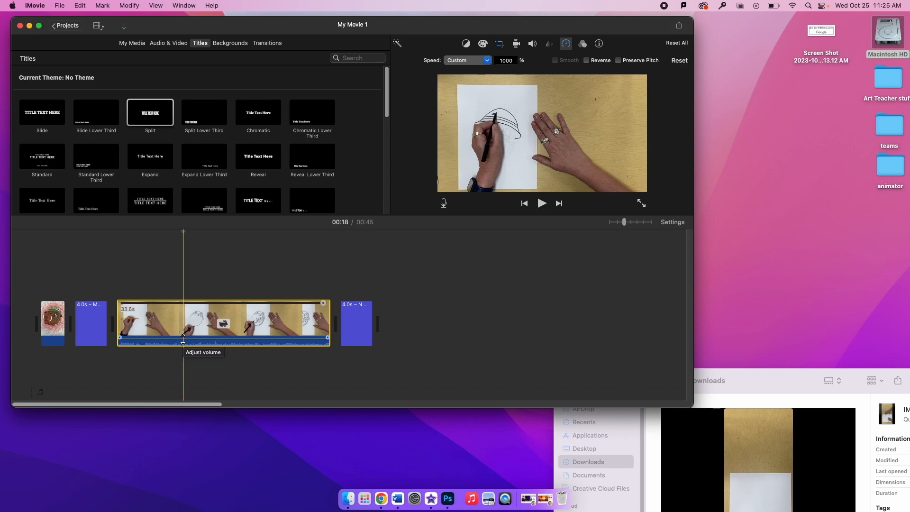
click(461, 62)
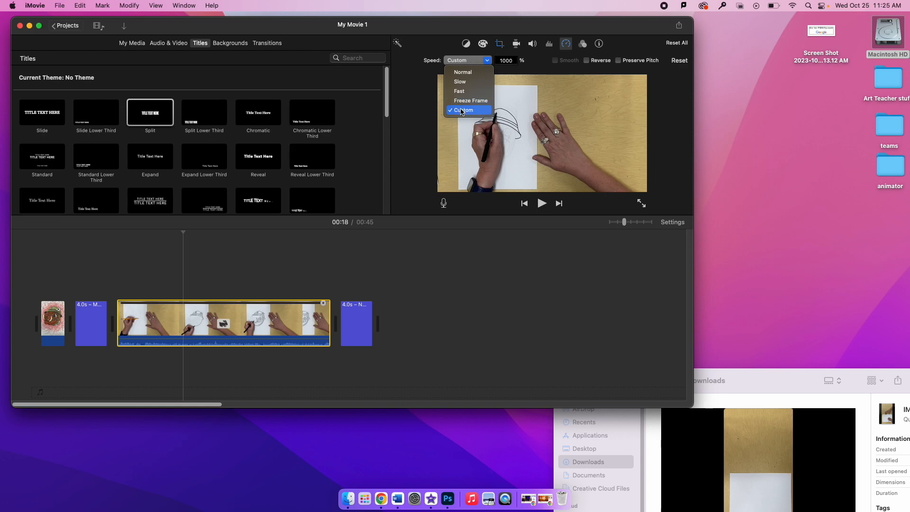
click(206, 349)
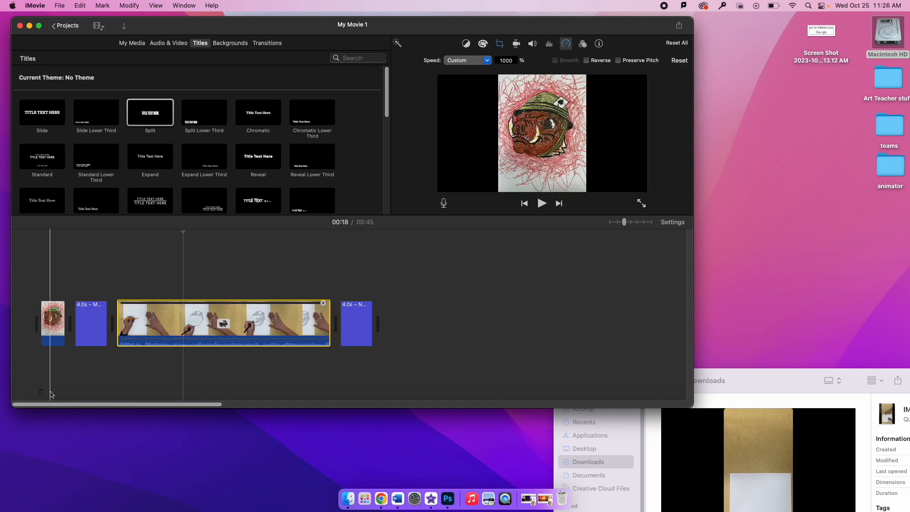
click(165, 330)
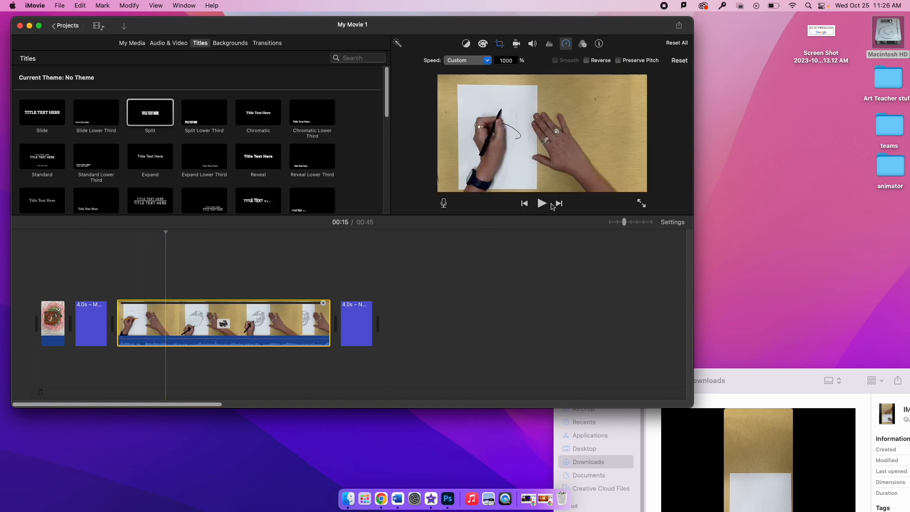
click(542, 204)
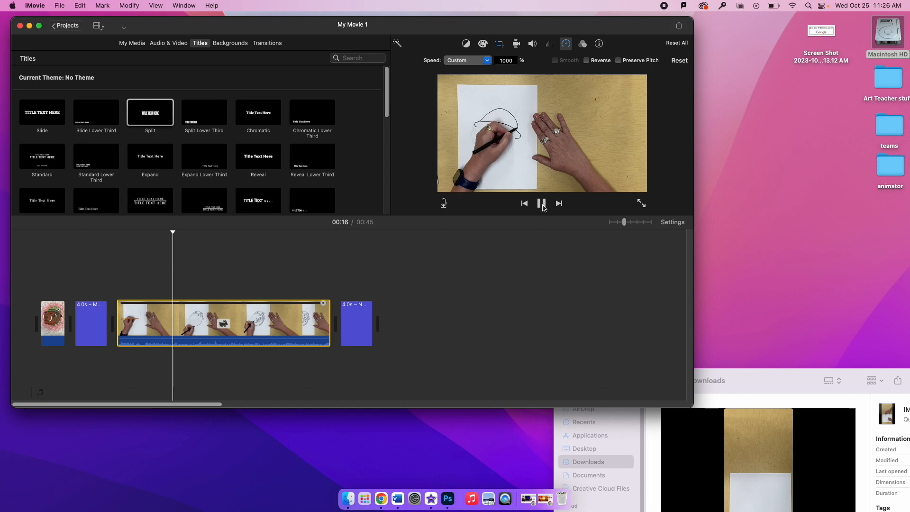
click(543, 205)
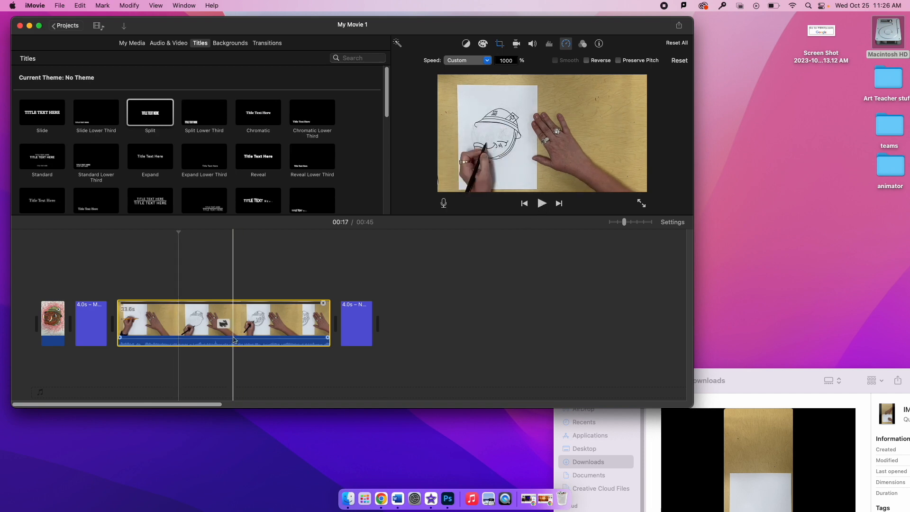
Step: Lower the sped-up drawing video's volume all the way to silence it and play it briefly
drag(233, 338, 227, 350)
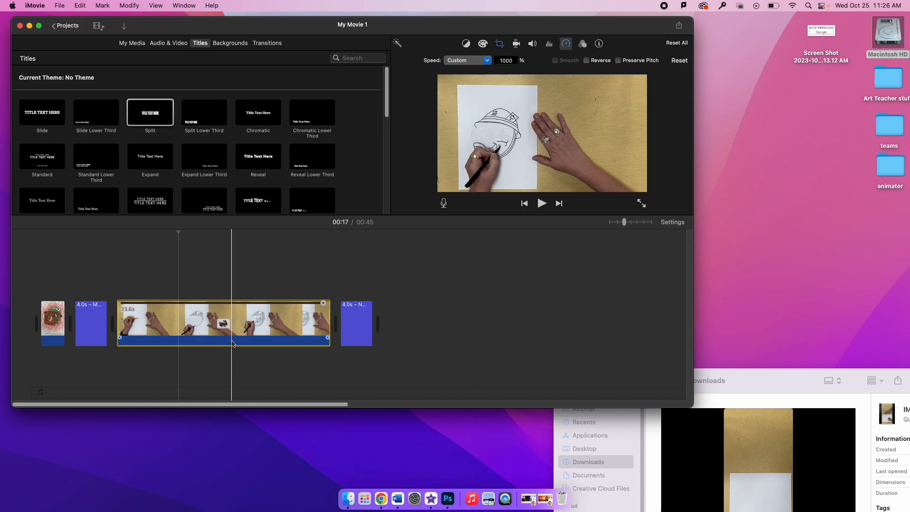
key(space)
key(space)
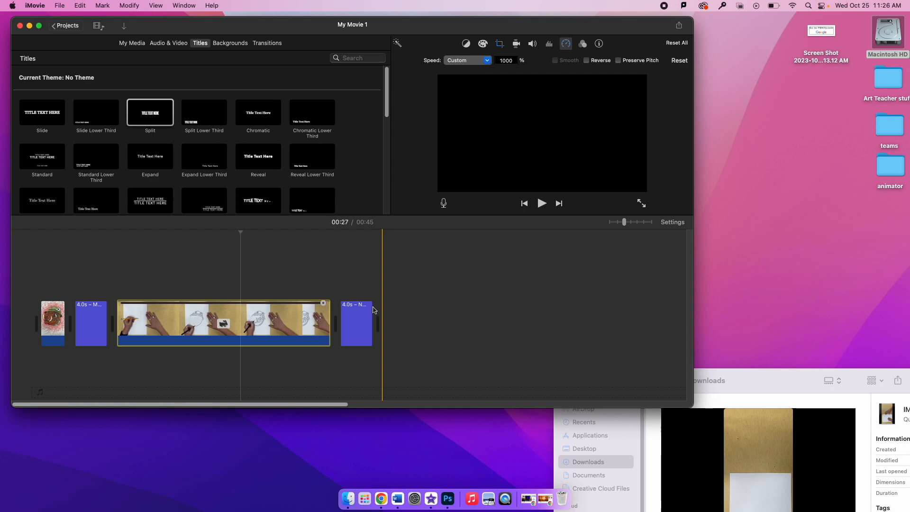
Step: Paste the normal-speed copy of the drawing video at the end of the timeline, after the "NOW DRAW WITH ME" title
key(super+z)
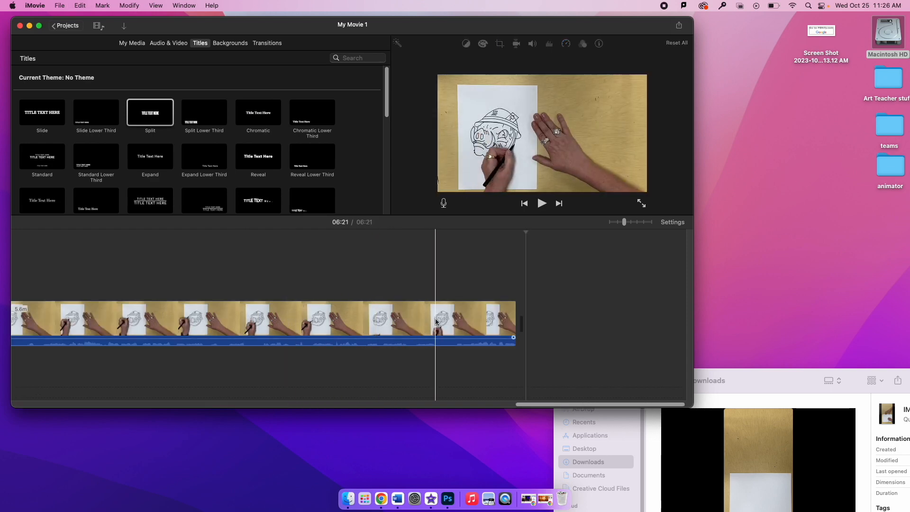
key(super+minus)
key(super+minus)
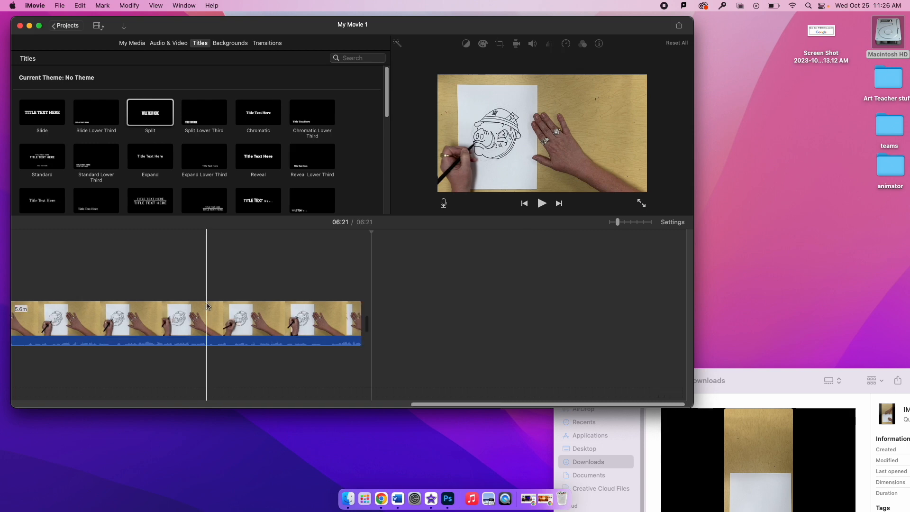
scroll(206, 303, left, 3)
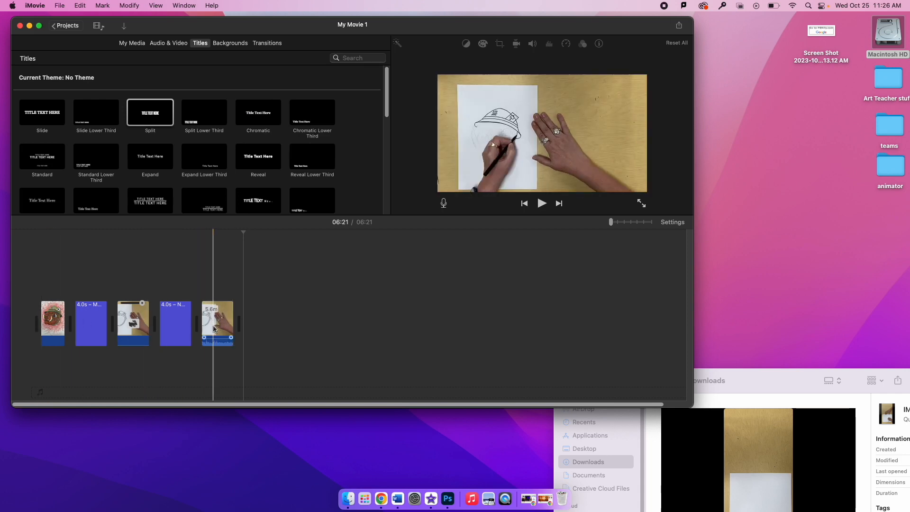
Step: Copy the boar photo and place the copy as an overlay above the start of the sped-up drawing video
click(54, 323)
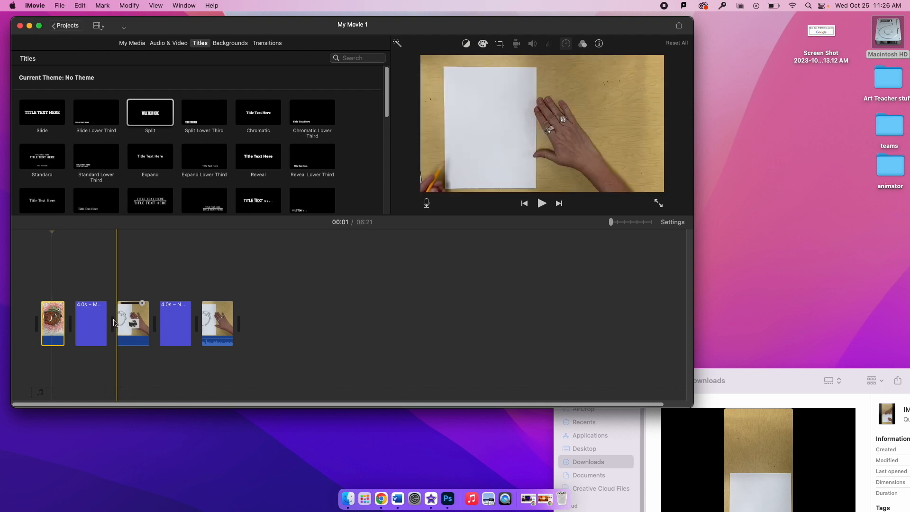
key(super+v)
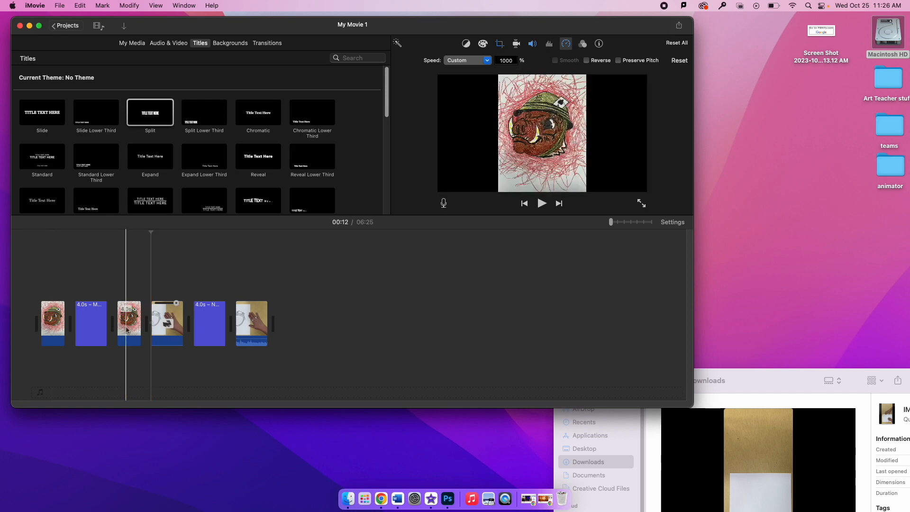
click(128, 327)
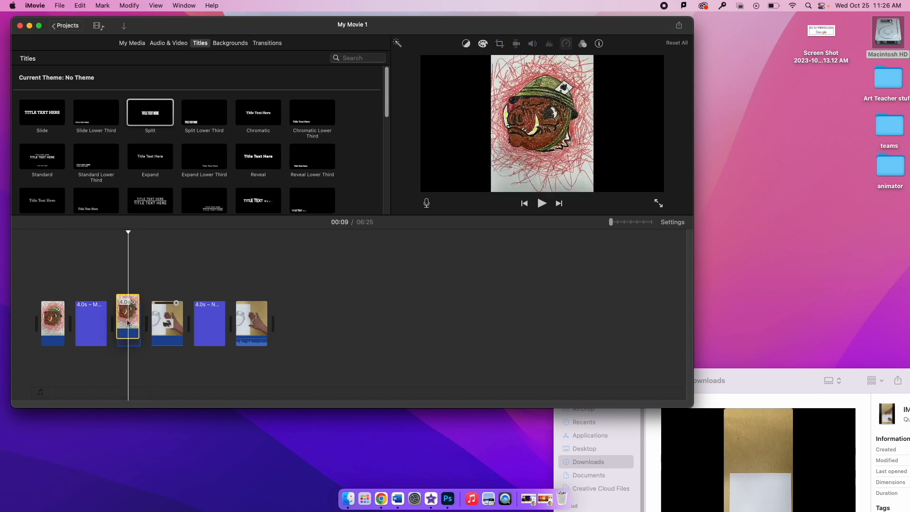
key(Delete)
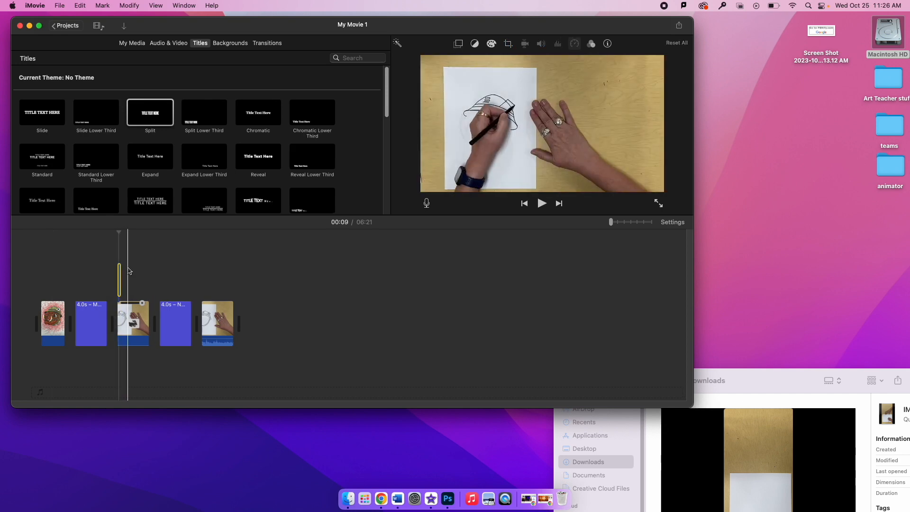
Step: Extend the overlaid boar photo to the end of the normal-speed drawing video
key(super+equal)
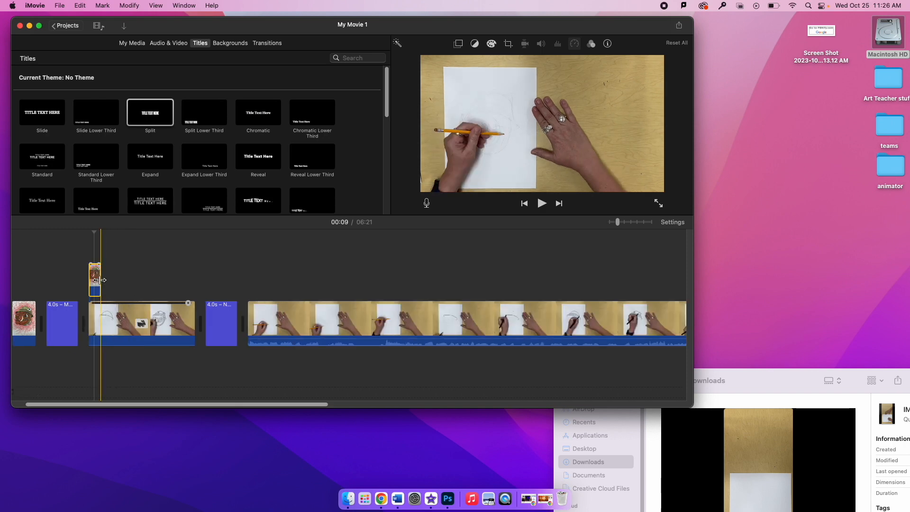
drag(100, 281, 567, 350)
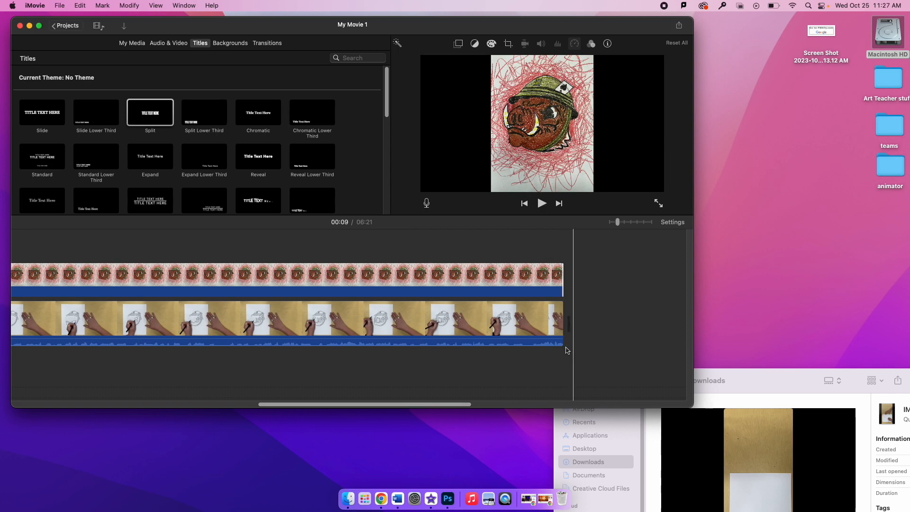
Step: Set the overlaid boar photo to Picture in Picture over the drawing videos
scroll(566, 348, left, 10)
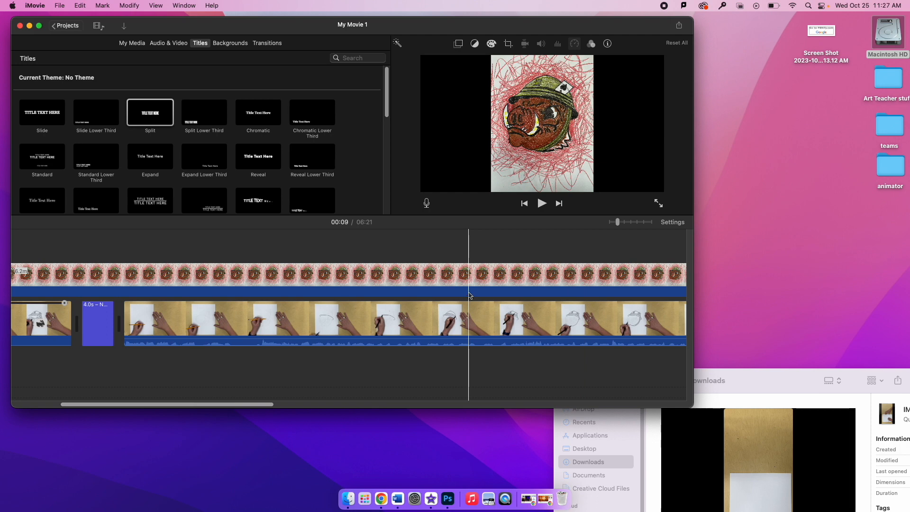
click(471, 275)
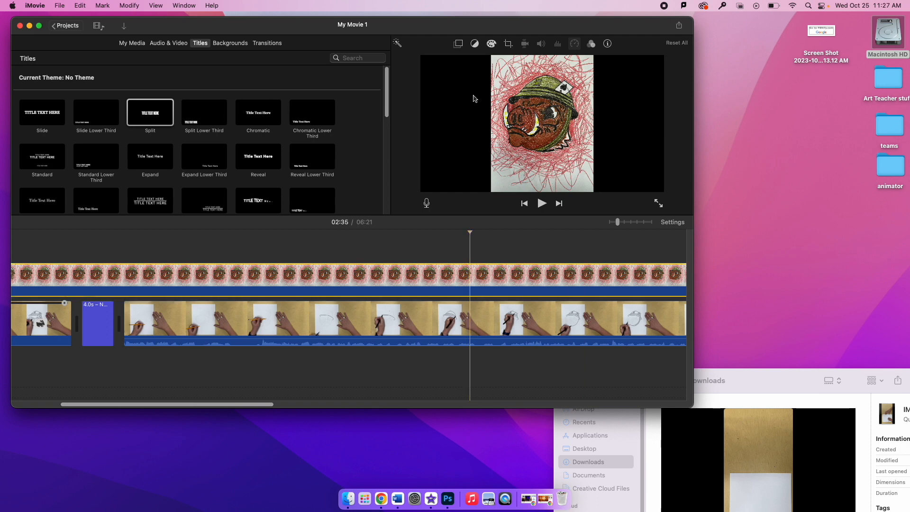
click(459, 47)
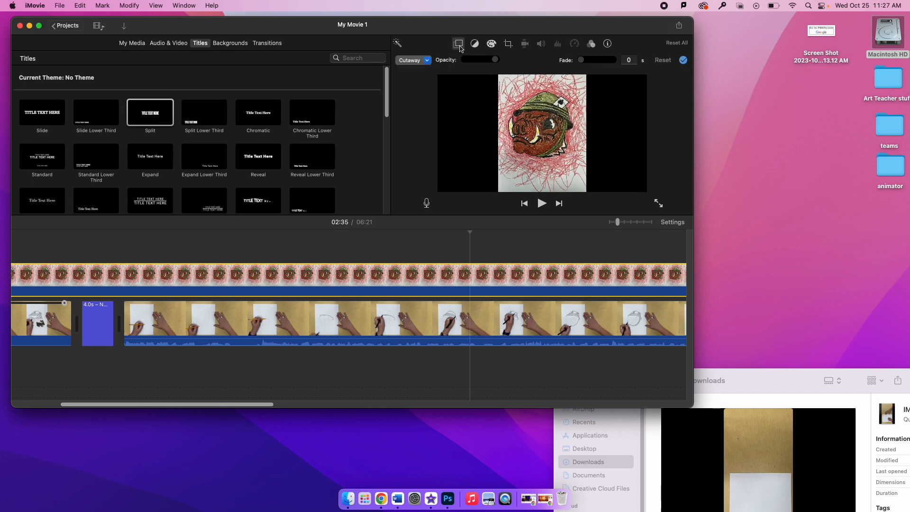
click(417, 63)
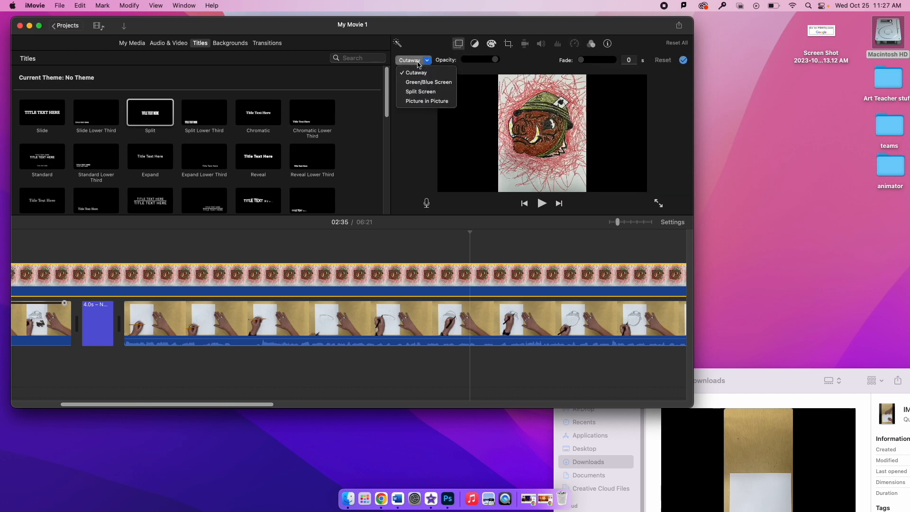
click(418, 103)
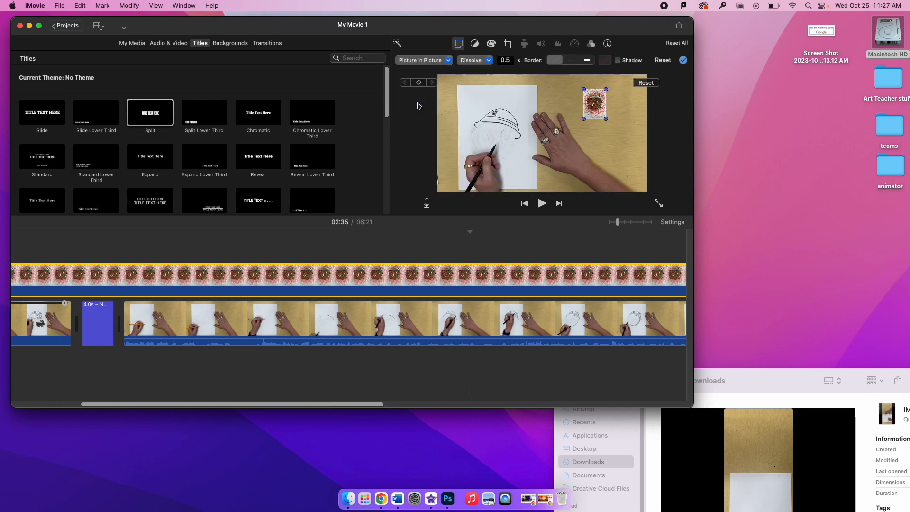
Step: Enlarge the boar picture-in-picture to nearly the full frame height and place it just beside the drawing paper
drag(584, 119, 531, 189)
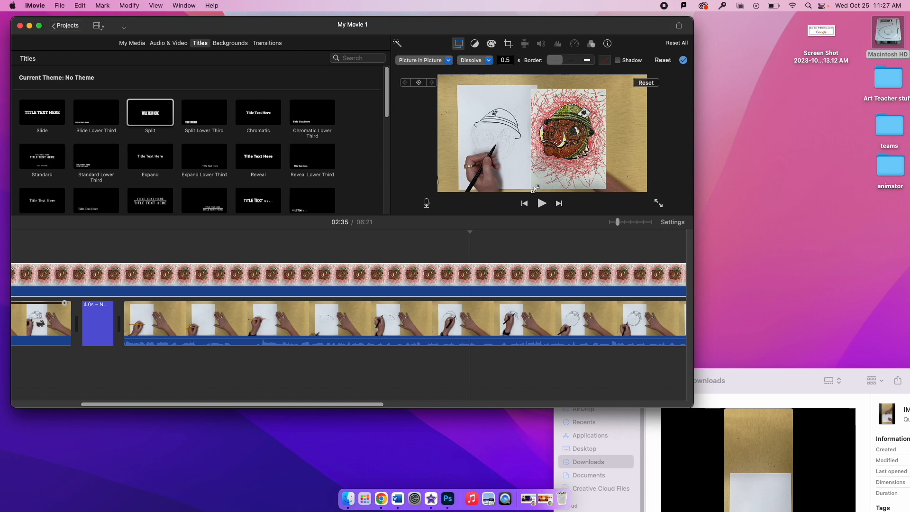
drag(559, 148, 579, 148)
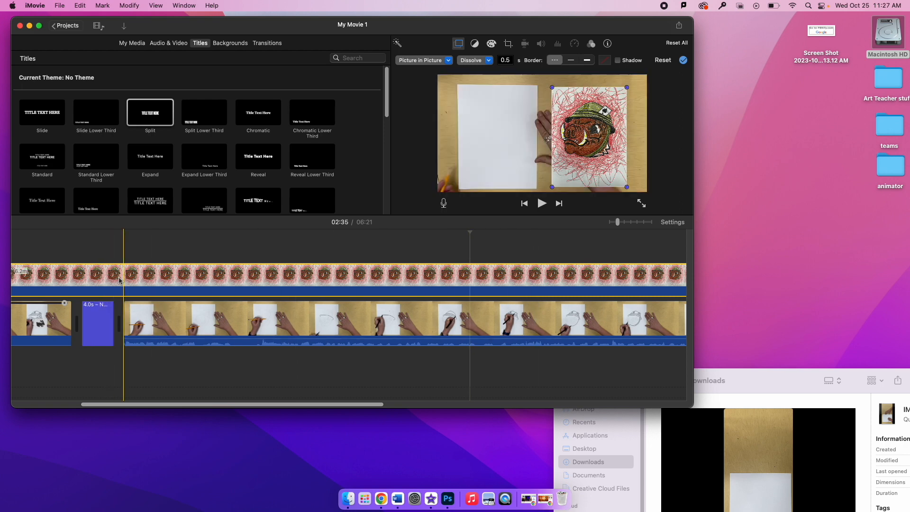
Step: Split the boar overlay before and after the "NOW DRAW WITH ME" title and delete the piece covering the title
key(super+b)
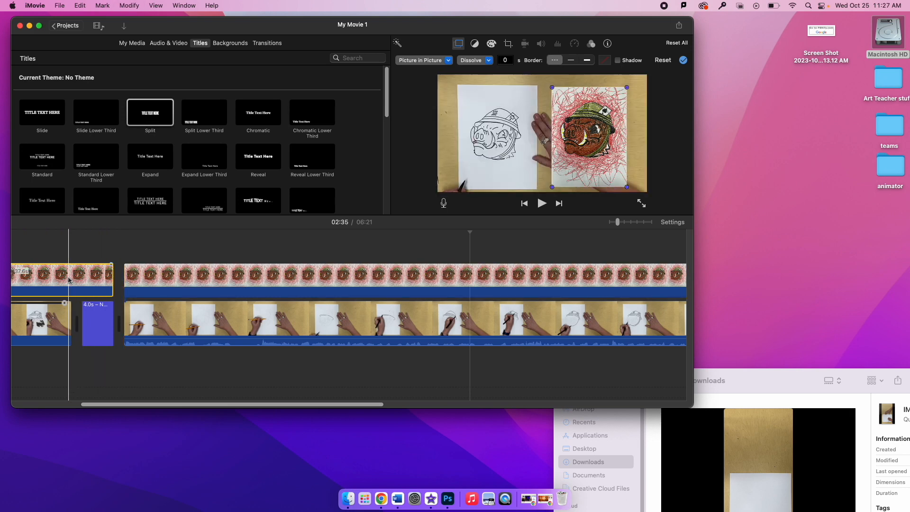
key(super+b)
click(87, 275)
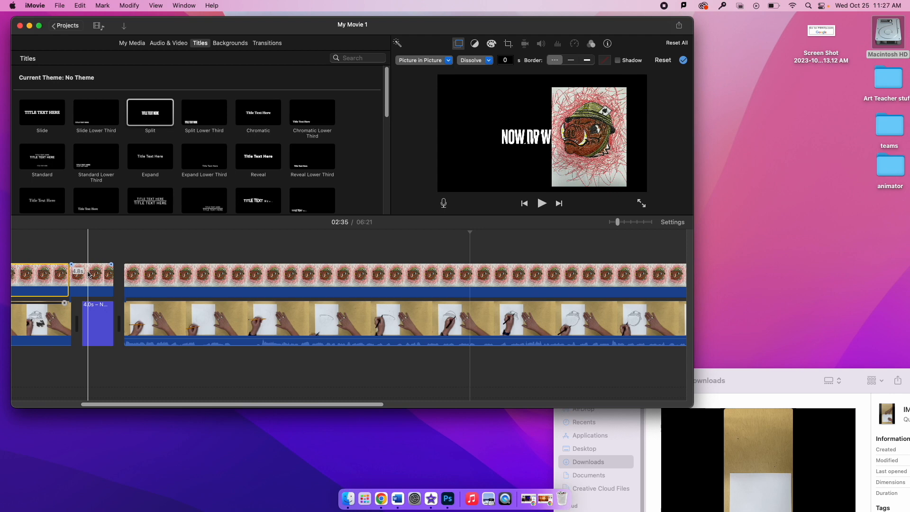
key(Delete)
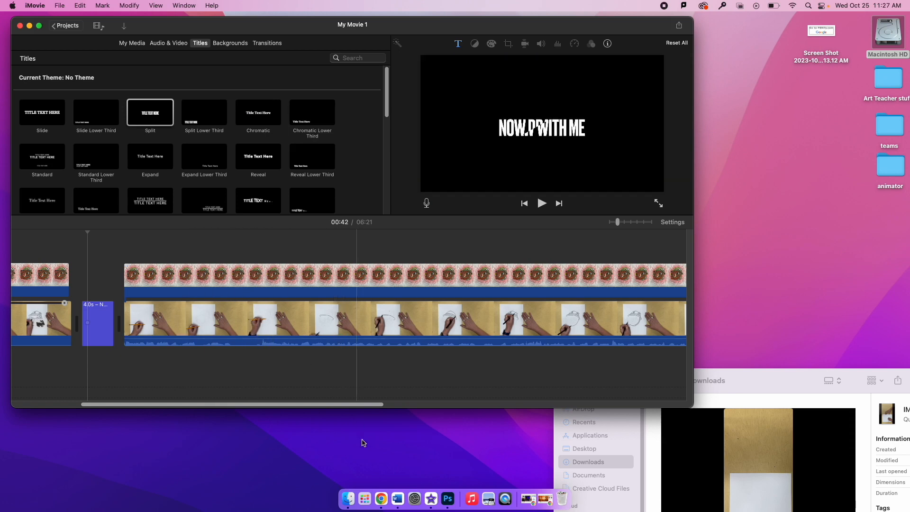
Step: Switch to Chrome and open the Audio library in YouTube Studio
click(381, 500)
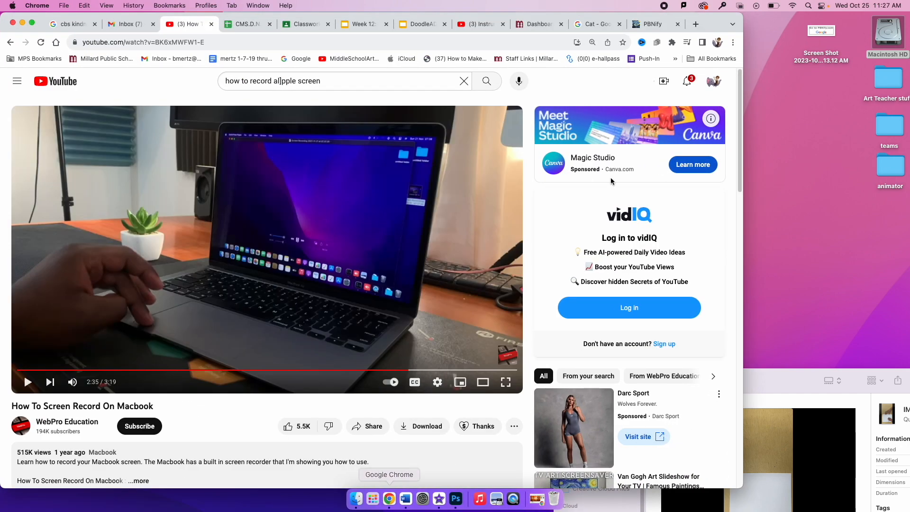
click(712, 83)
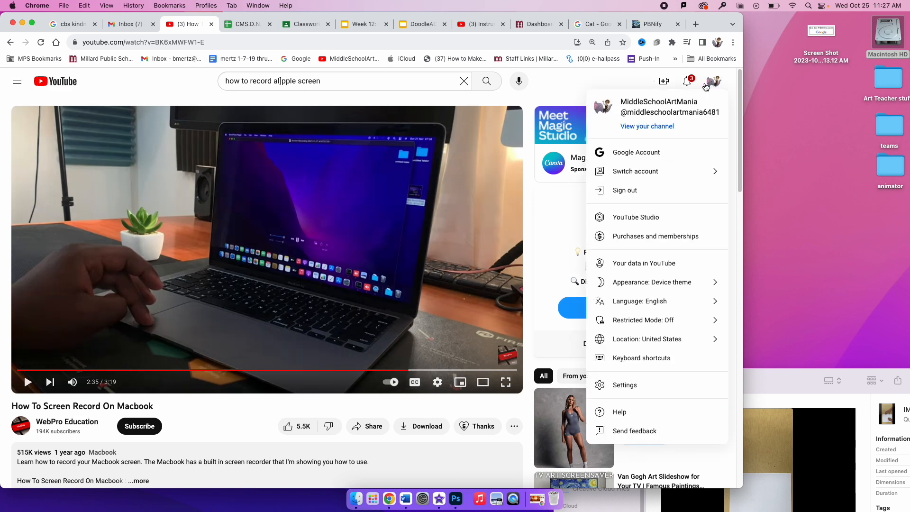
click(632, 218)
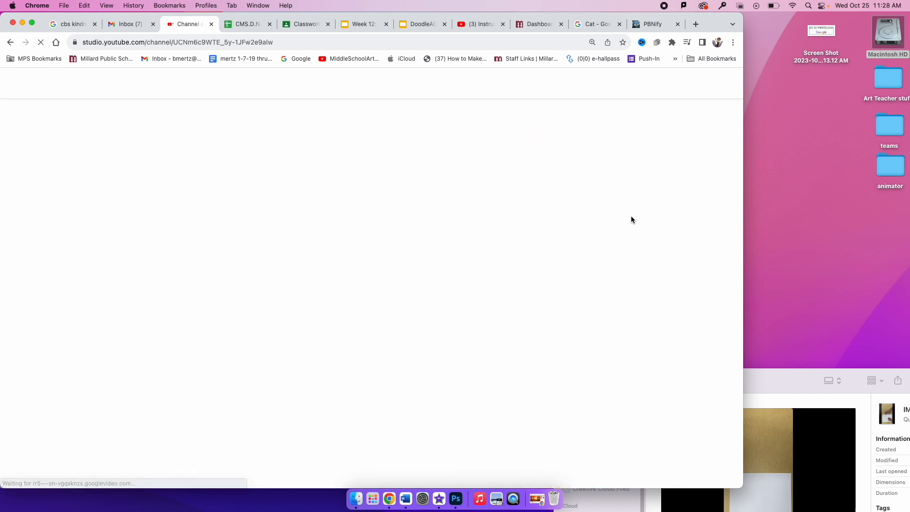
scroll(76, 280, down, 1)
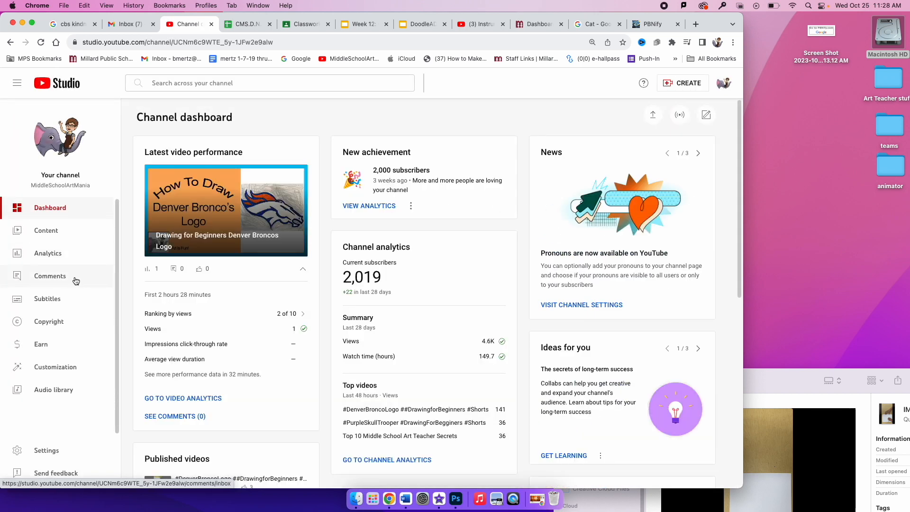
click(66, 388)
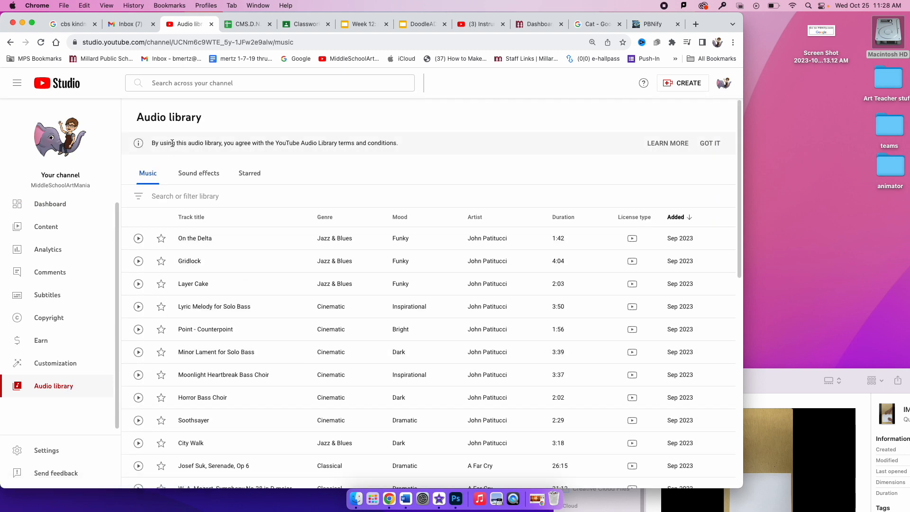
Step: Search the music library for "halloween organ" and preview the track "Fun House"
click(185, 197)
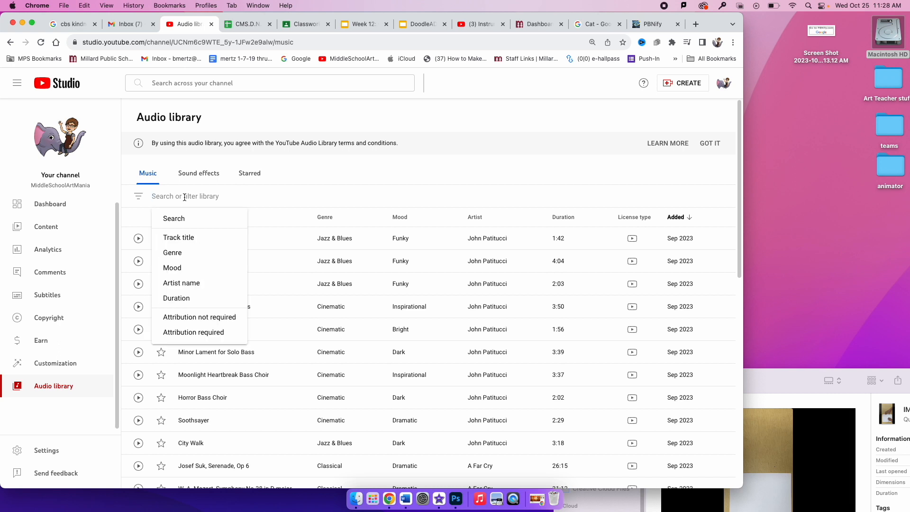
text(halloween o)
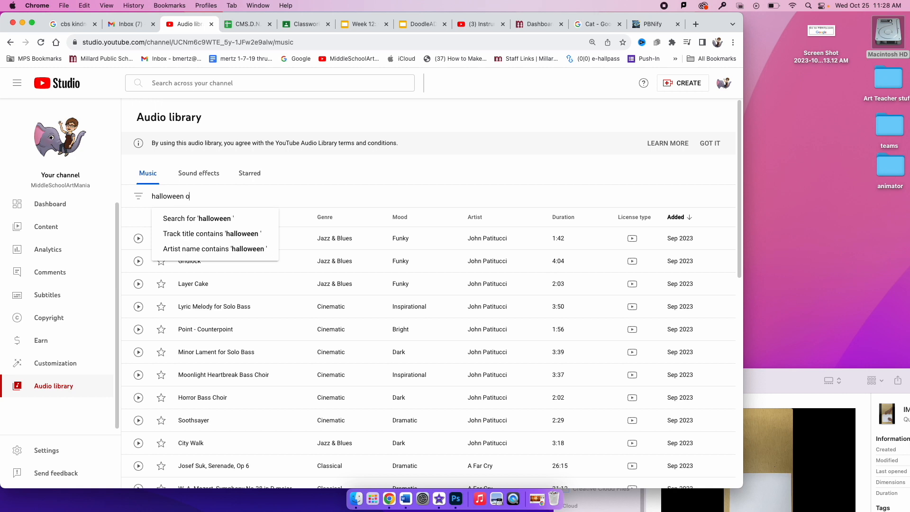
text(rgan)
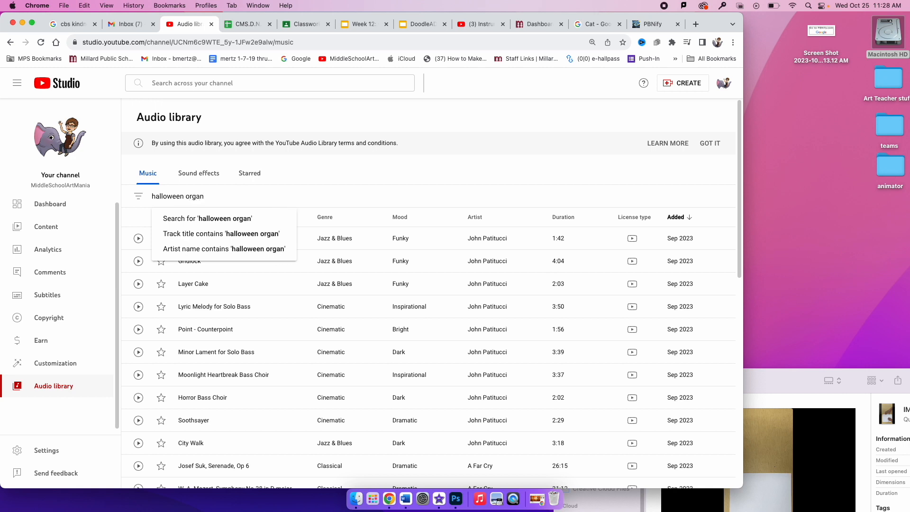
key(Return)
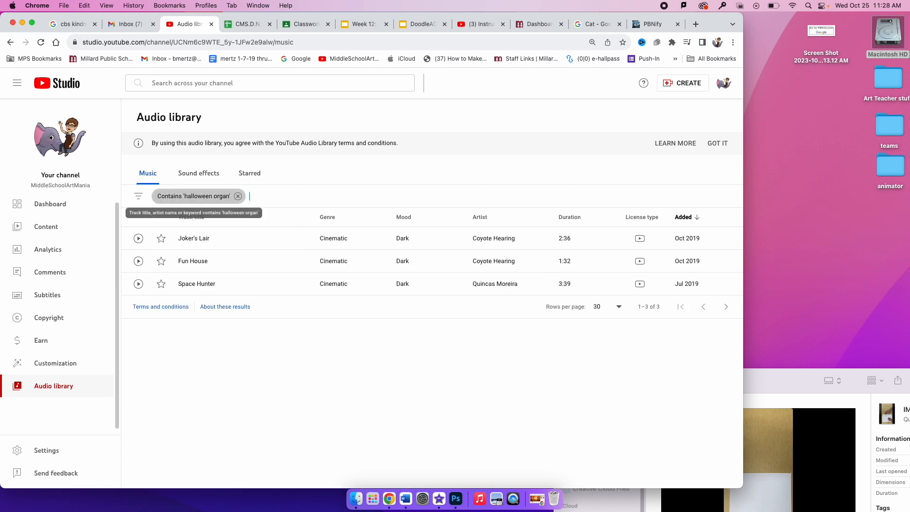
click(138, 262)
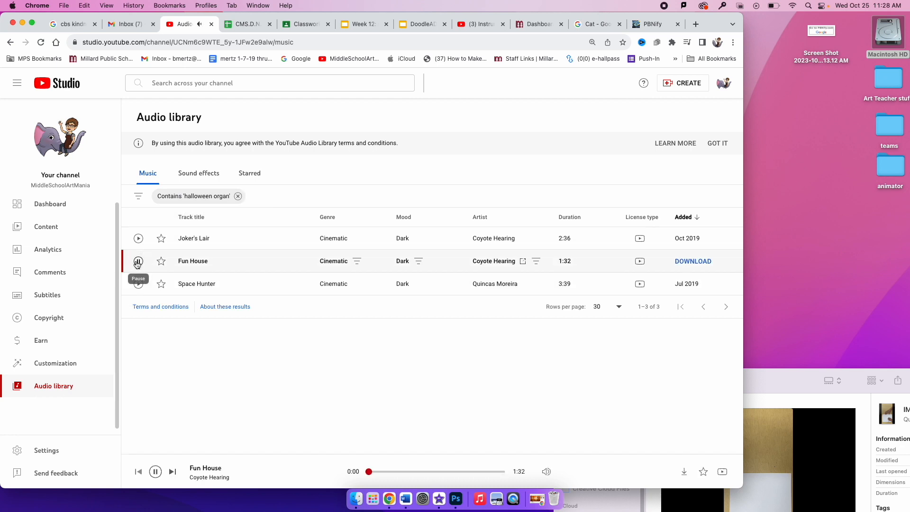
click(138, 262)
mouse_move(648, 265)
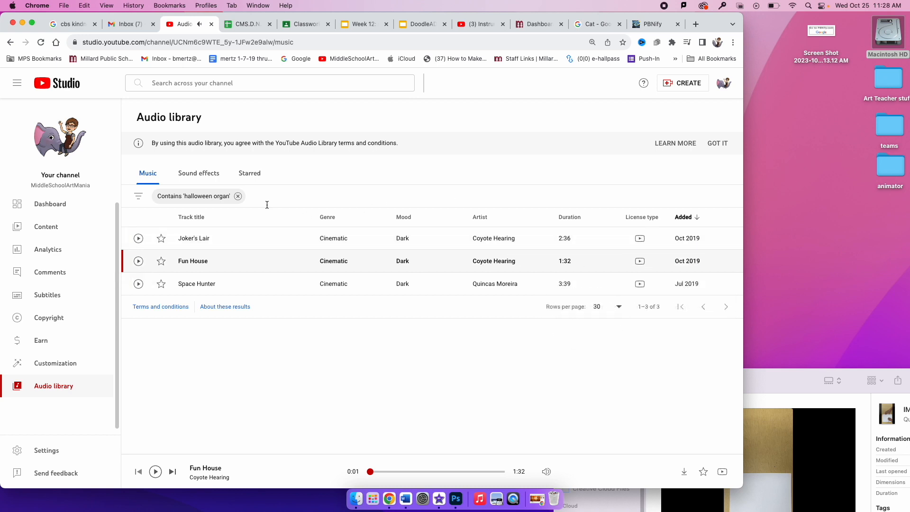
Step: Clear the "halloween organ" filter and search the music library for "football"
click(238, 196)
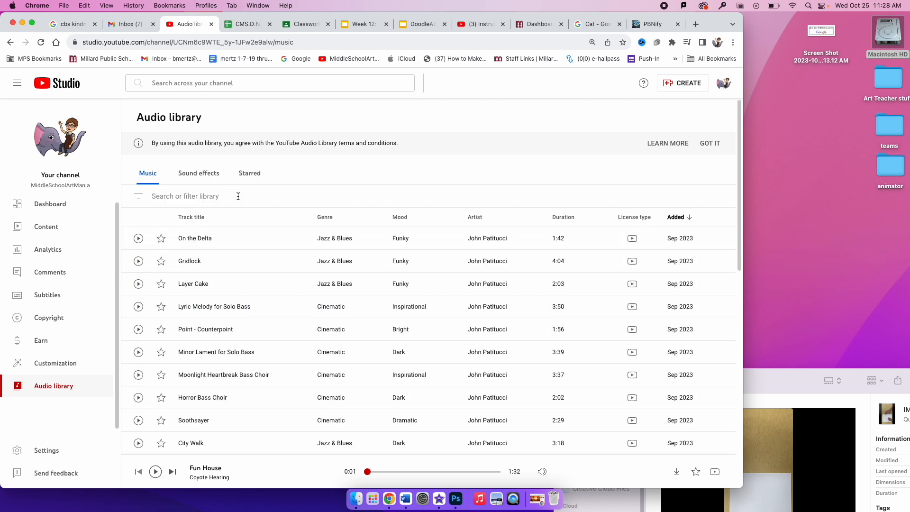
click(196, 196)
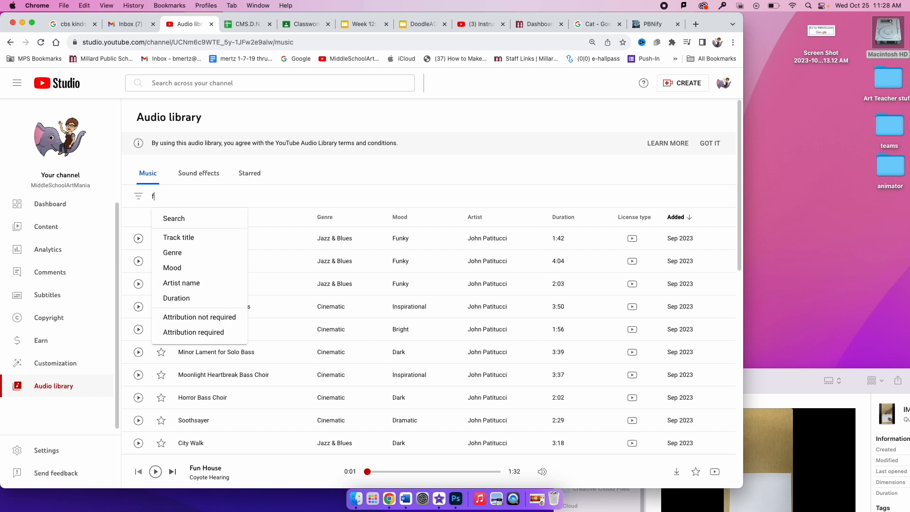
text(football)
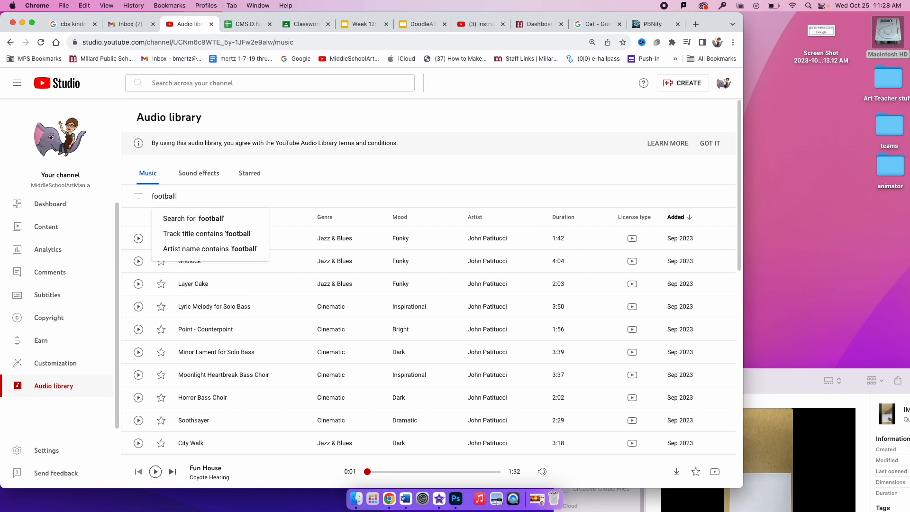
key(Return)
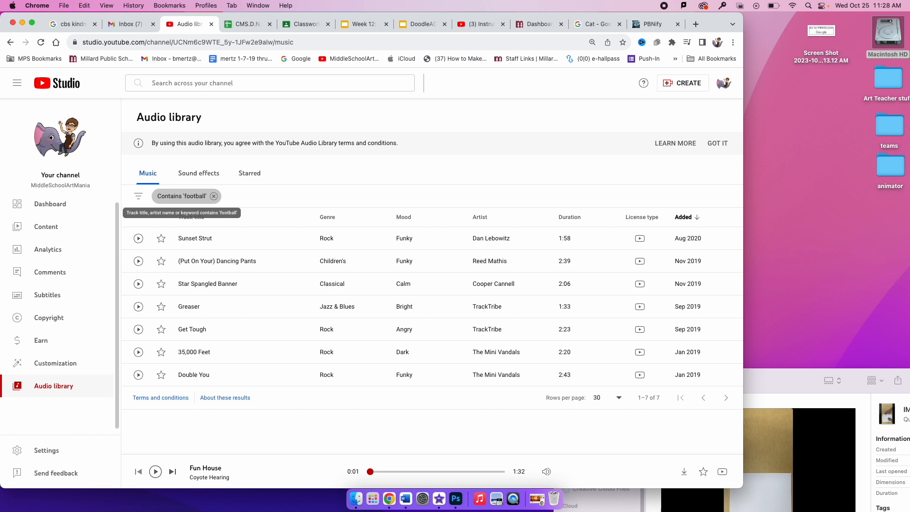
Step: Preview "(Put On Your) Dancing Pants", "Star Spangled Banner" and "Greaser", and download "Greaser"
click(138, 262)
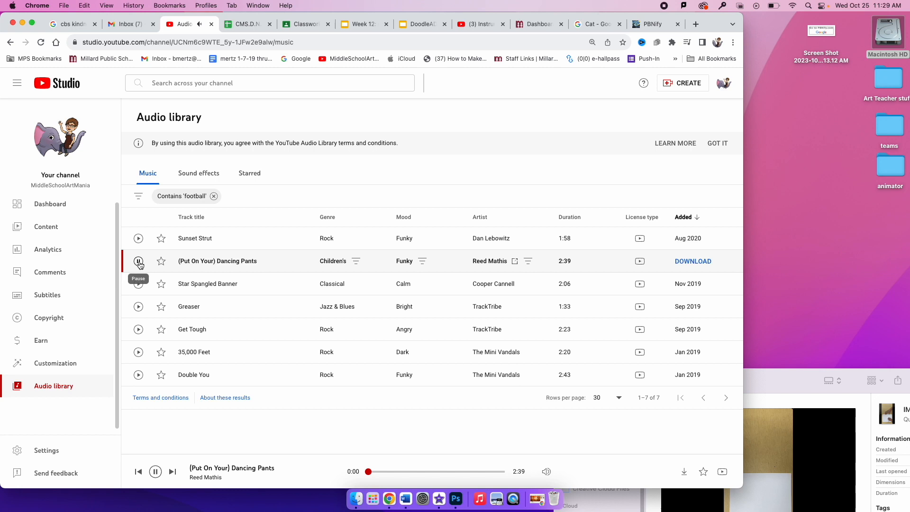
click(138, 284)
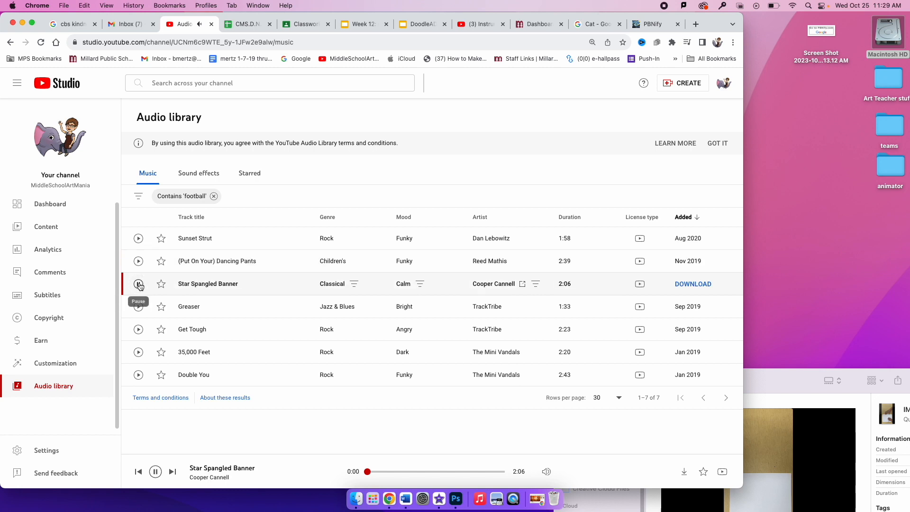
click(138, 307)
click(138, 307)
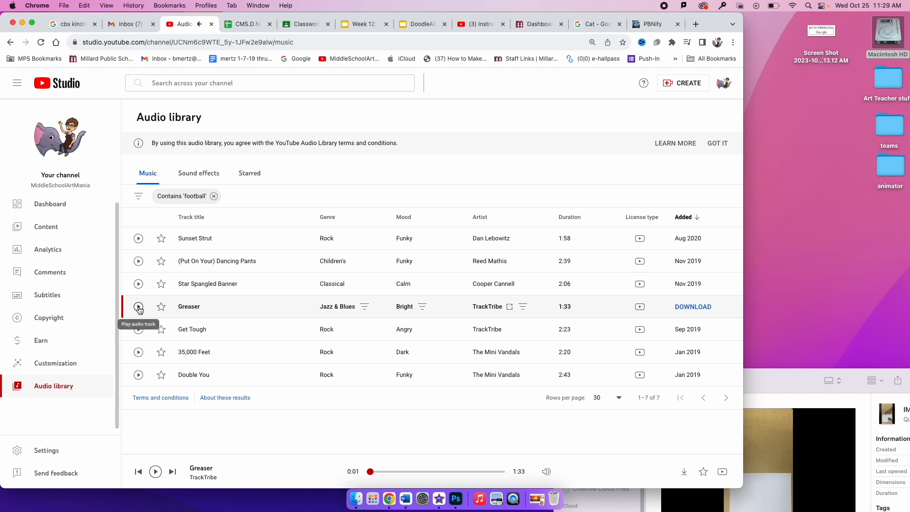
click(683, 308)
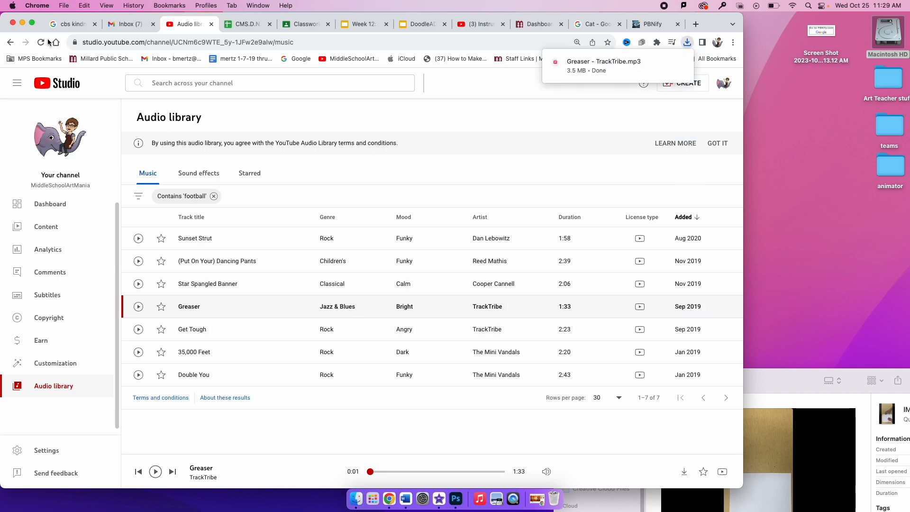
Step: Minimize the browser and bring the Finder Downloads window up over the iMovie window so its files are in view
click(22, 24)
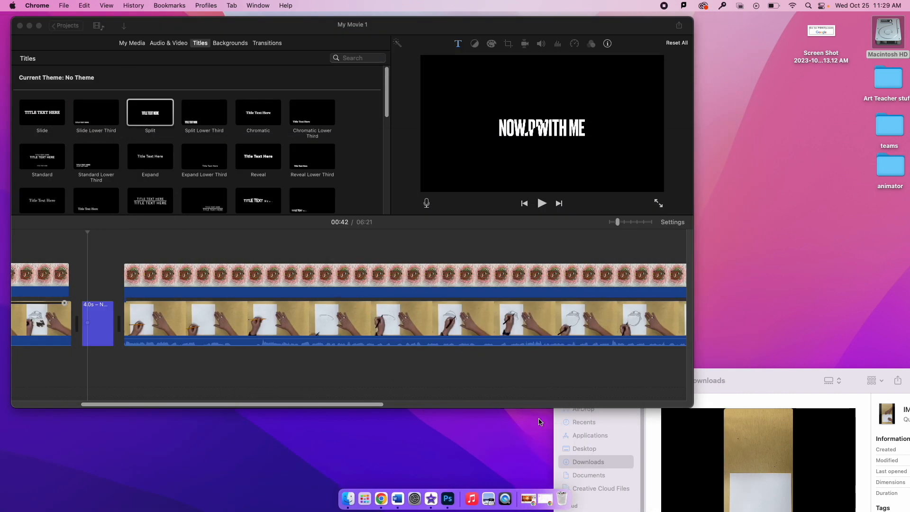
click(742, 384)
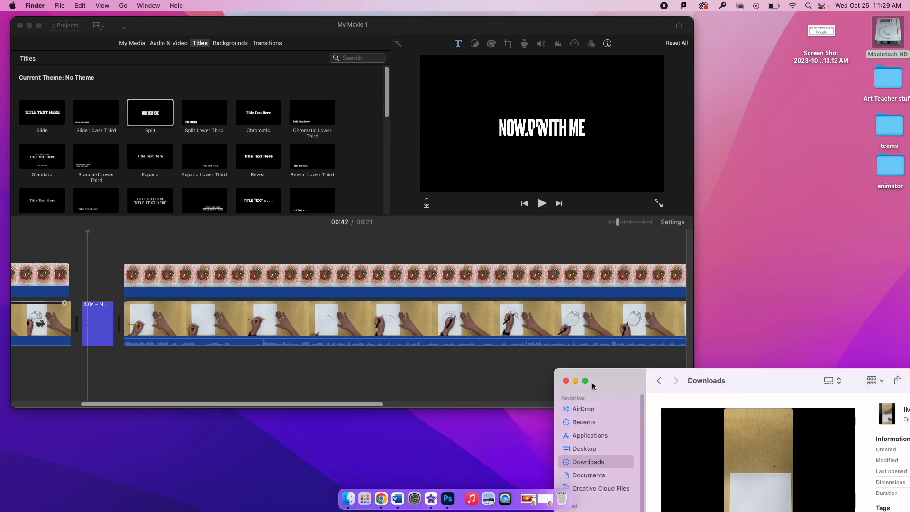
drag(610, 384, 616, 195)
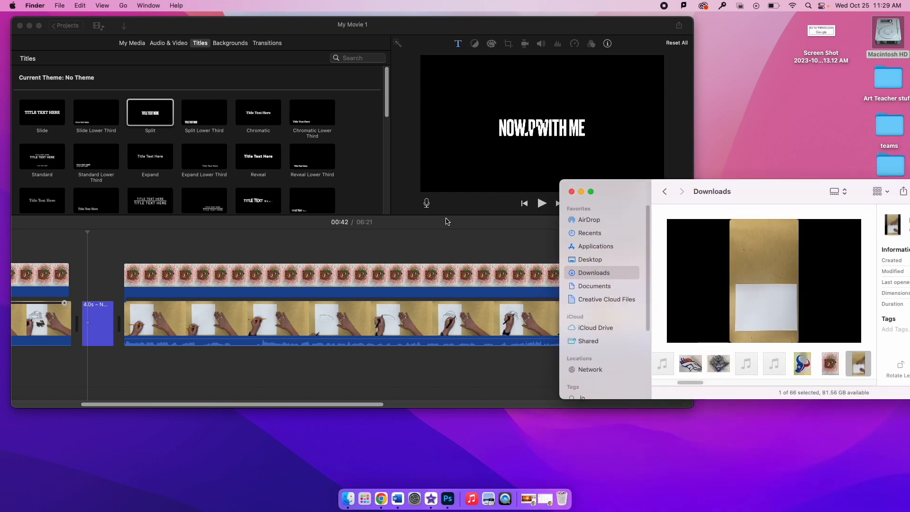
Step: Preview Greaser - TrackTribe.mp3 in Downloads and add it as background music from the start of the iMovie timeline
scroll(228, 328, left, 5)
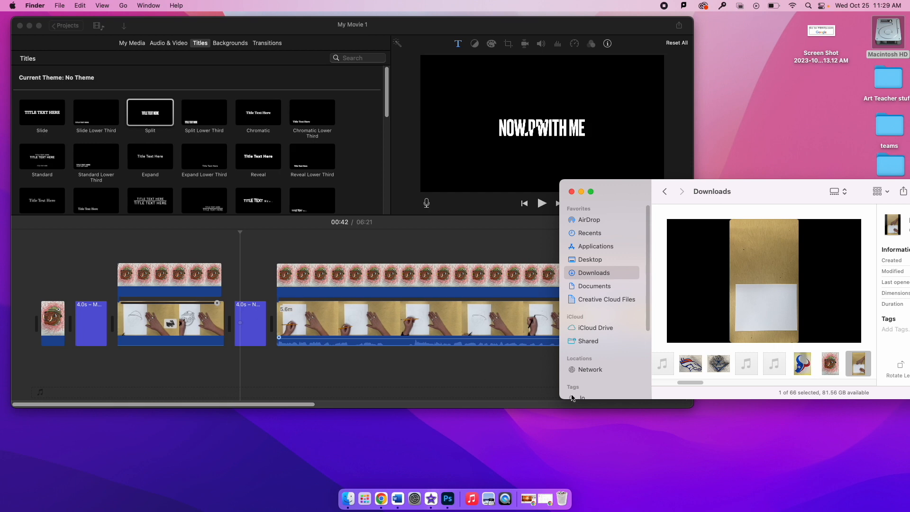
scroll(692, 367, left, 8)
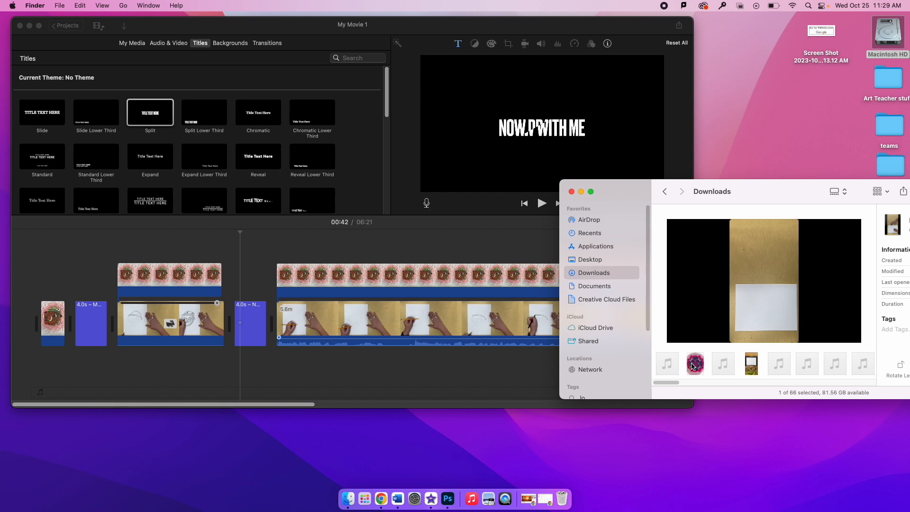
click(666, 368)
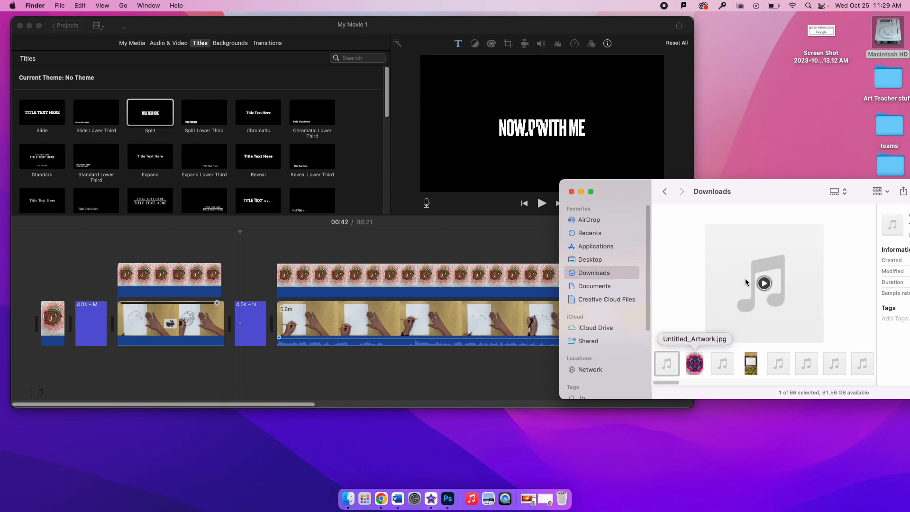
click(761, 283)
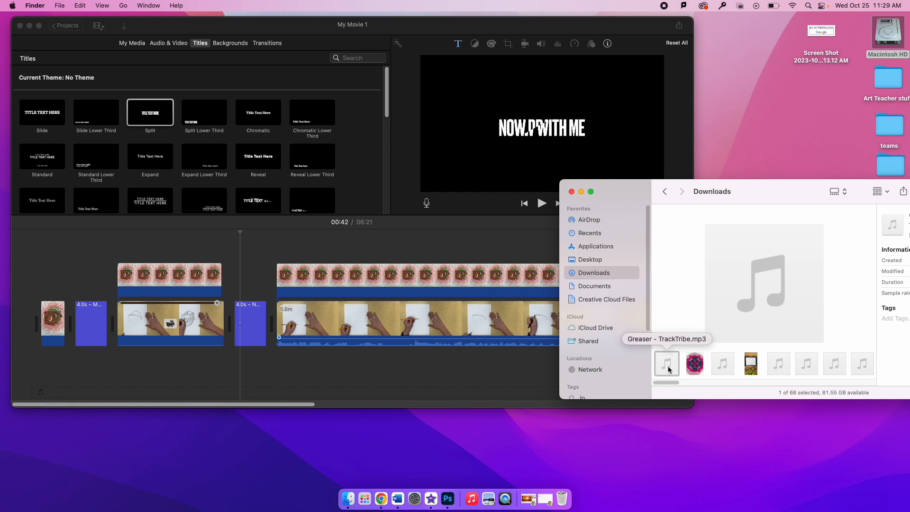
drag(667, 366, 43, 367)
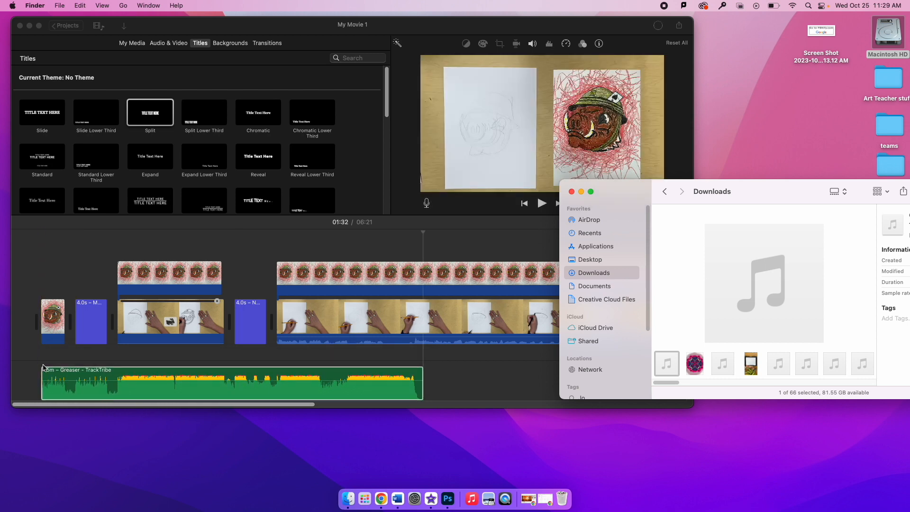
Step: Lower the volume of the Greaser music clip almost to silence and play the movie from the start of the normal-speed drawing video
click(159, 378)
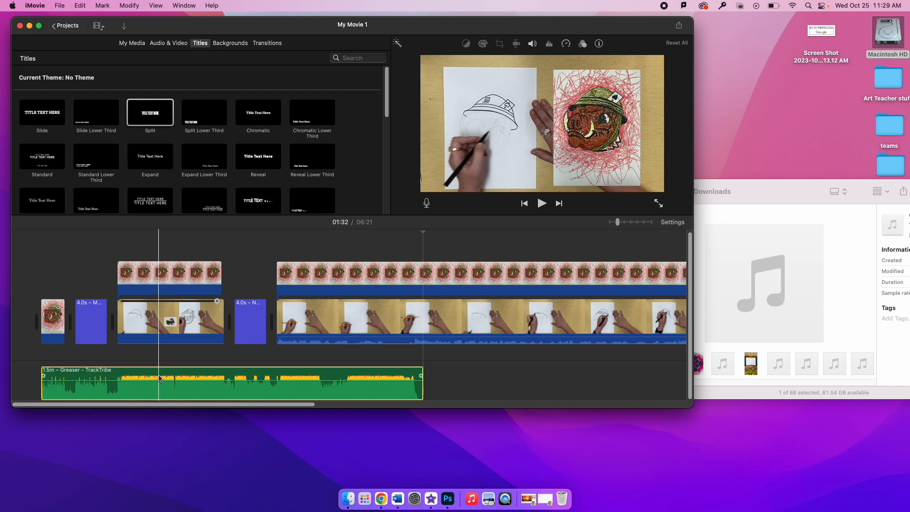
drag(150, 379, 149, 386)
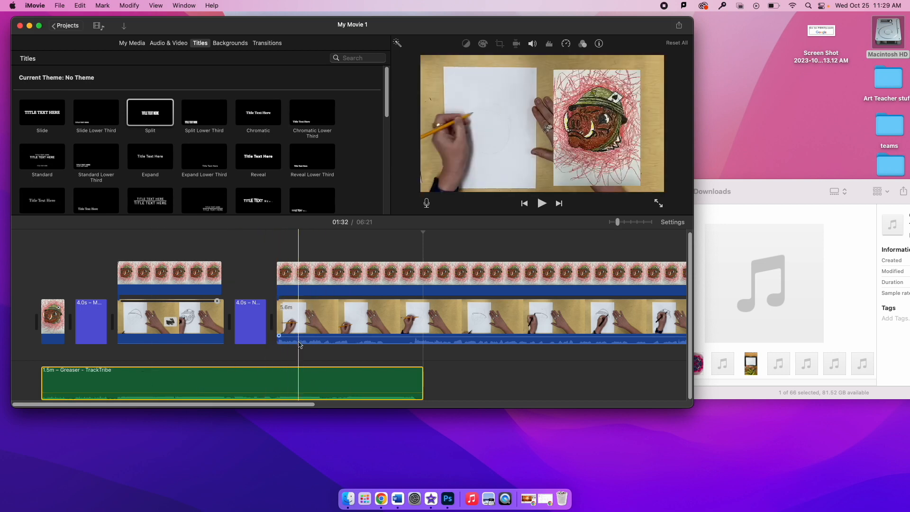
key(space)
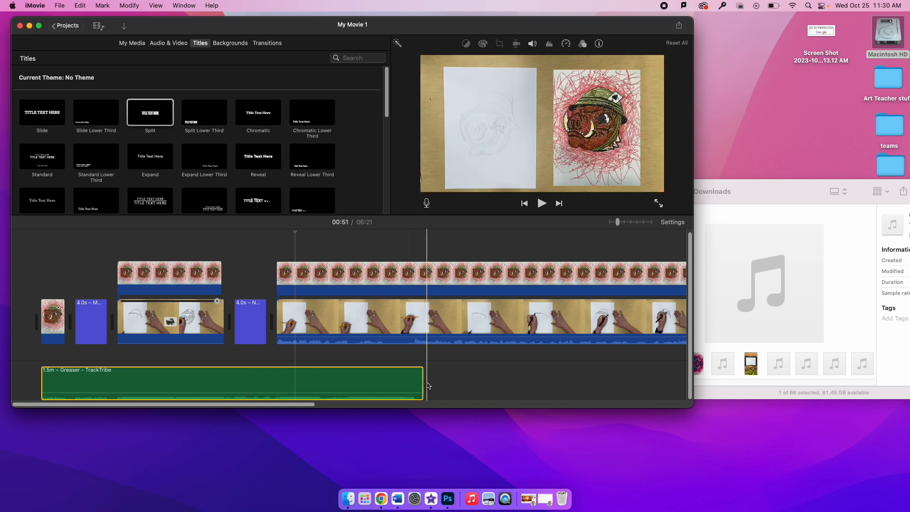
Step: Paste four copies of the Greaser music clip after the original so the music runs past the end of the video
key(super+v)
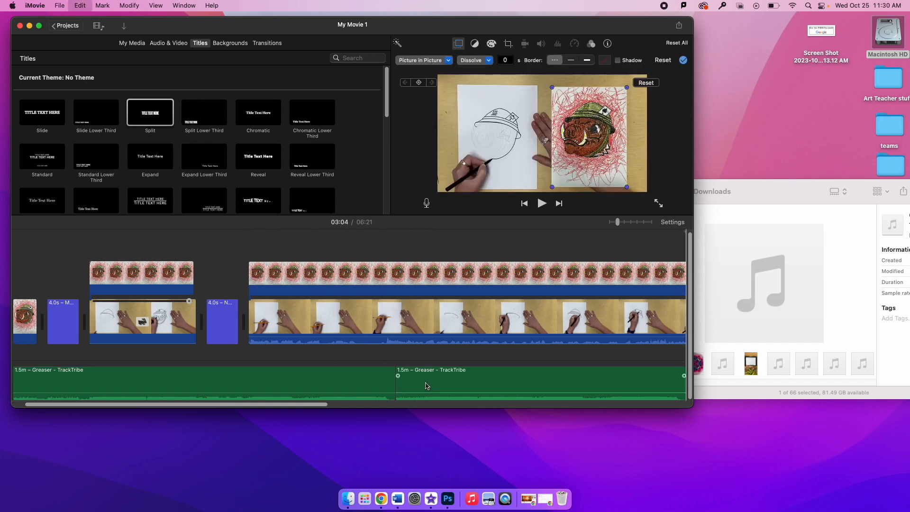
key(super+v)
key(super+v)
key(super+v)
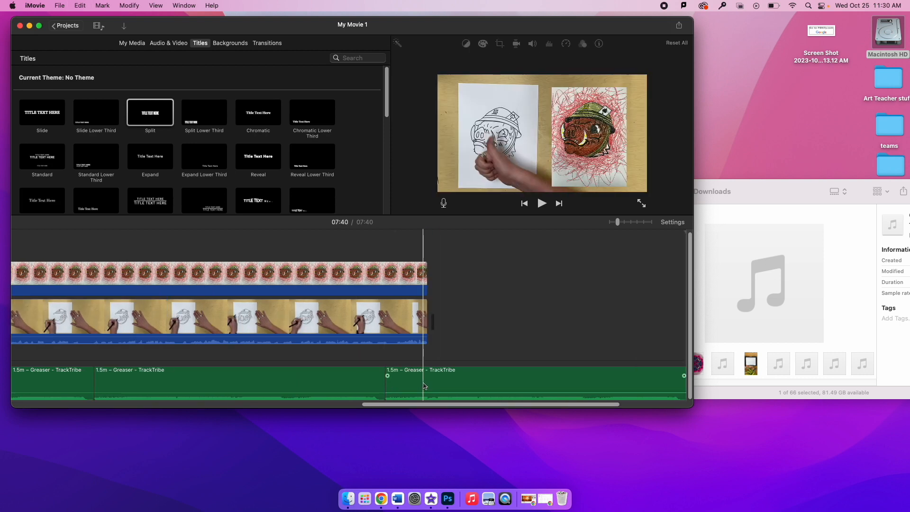
Step: Split the last Greaser music clip at the end of the drawing video and delete the excess music
click(425, 385)
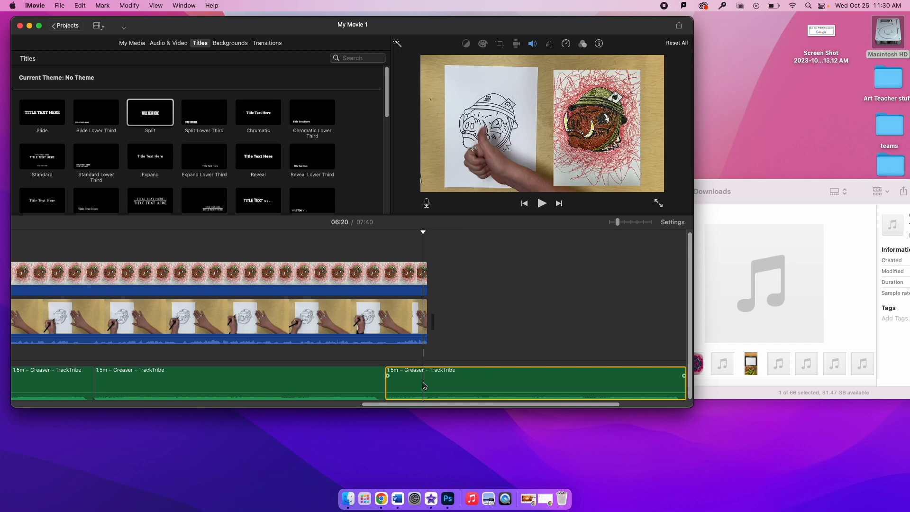
key(super+b)
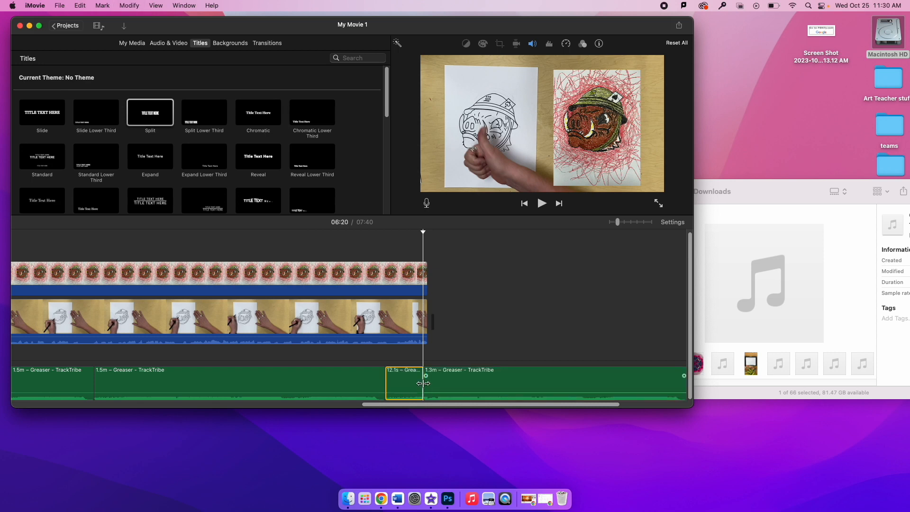
click(453, 383)
key(Delete)
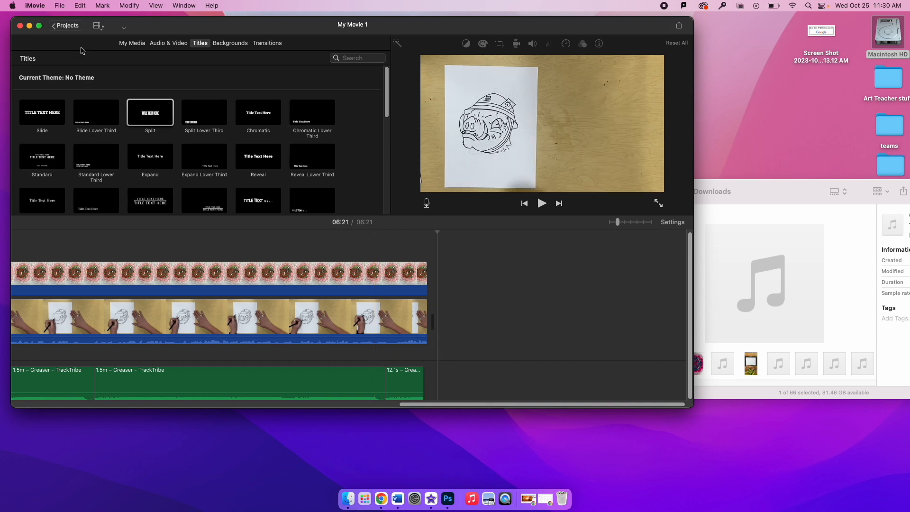
Step: Return to the projects overview, saving the movie under the name "how to make a movie"
click(66, 27)
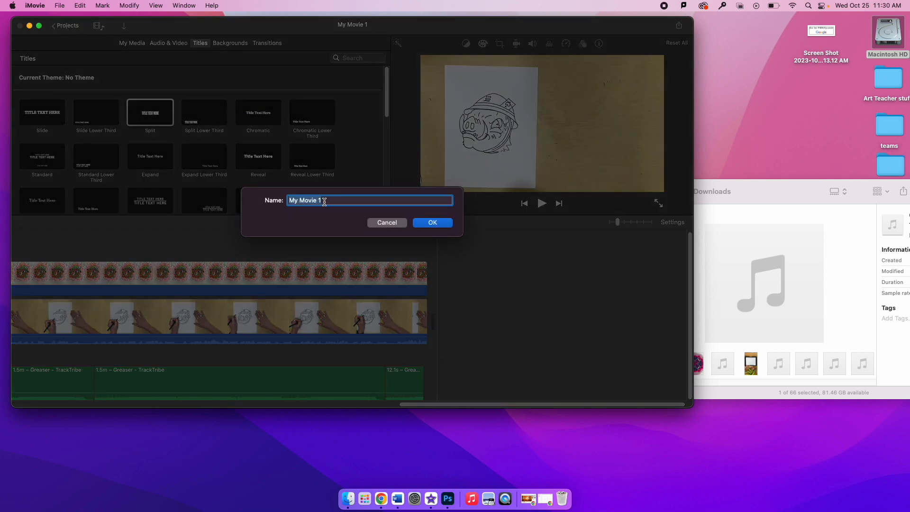
text(how to make a movie)
key(Return)
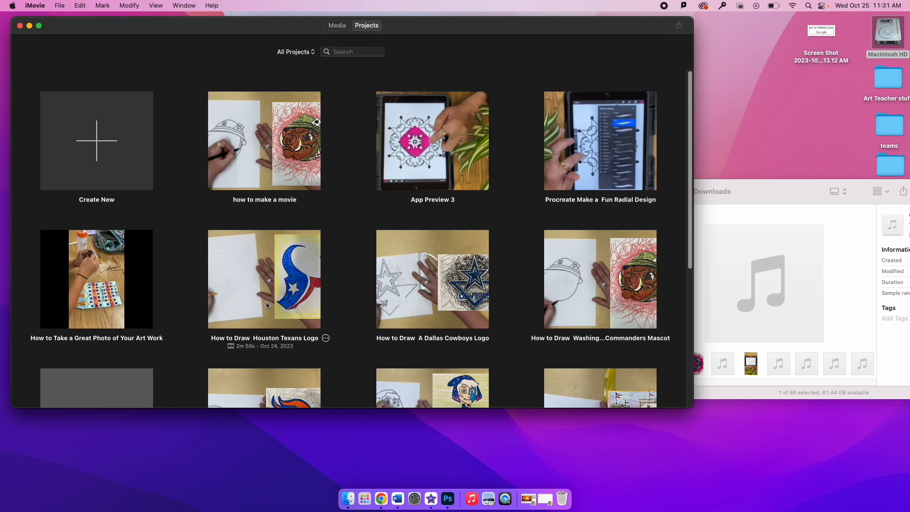
Step: Duplicate the How to Draw Houston Texans Logo project and rename the copy "How to Draw test"
click(325, 339)
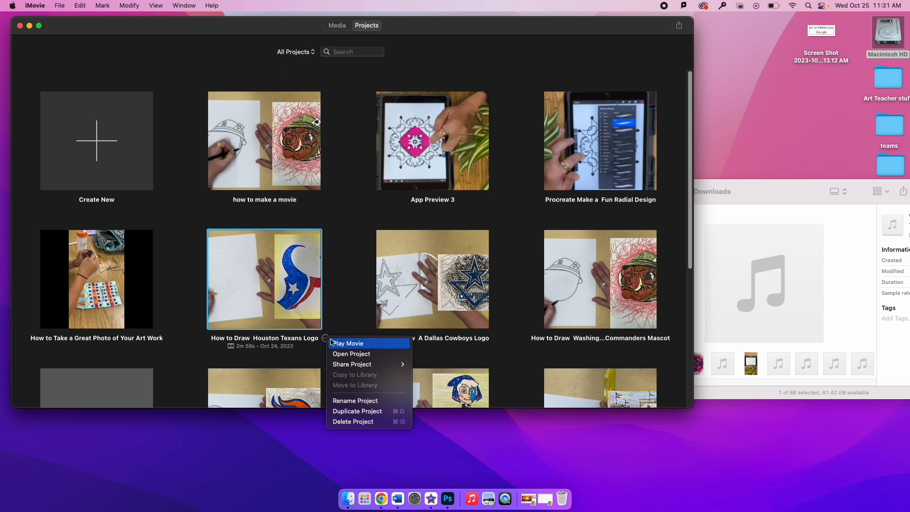
click(351, 411)
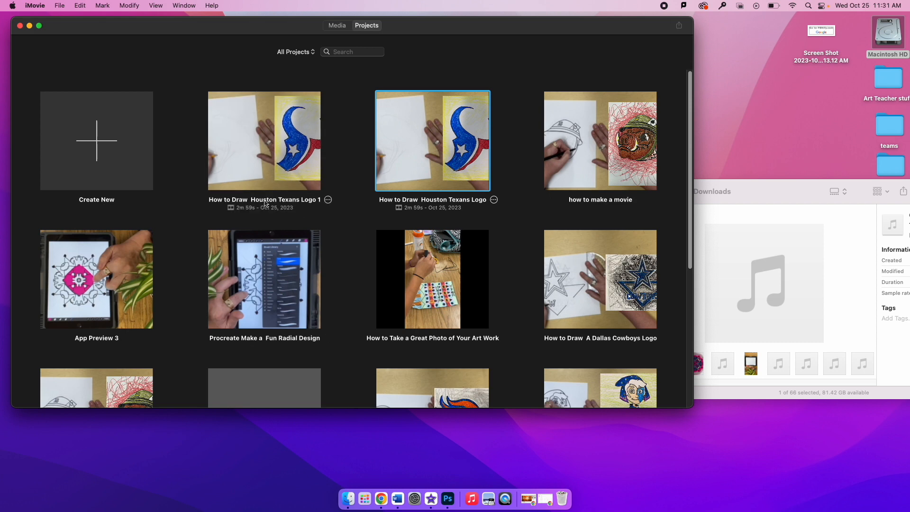
click(266, 202)
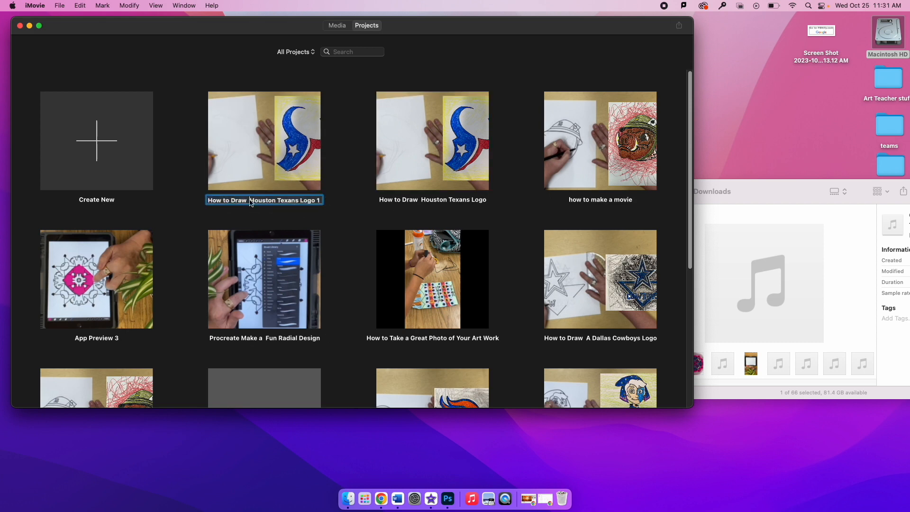
drag(250, 203, 316, 203)
text(test)
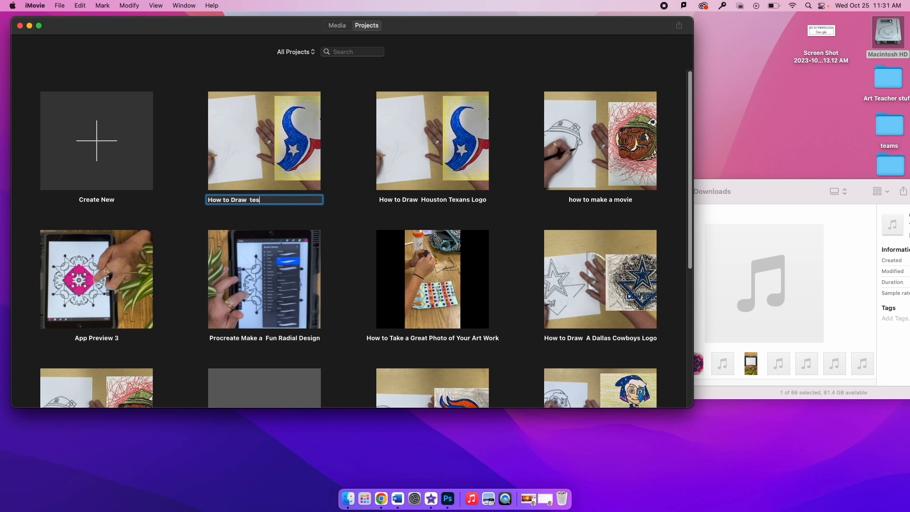
Step: Open the How to Draw test project and delete both drawing videos and the finished-drawing photo from its timeline
click(257, 159)
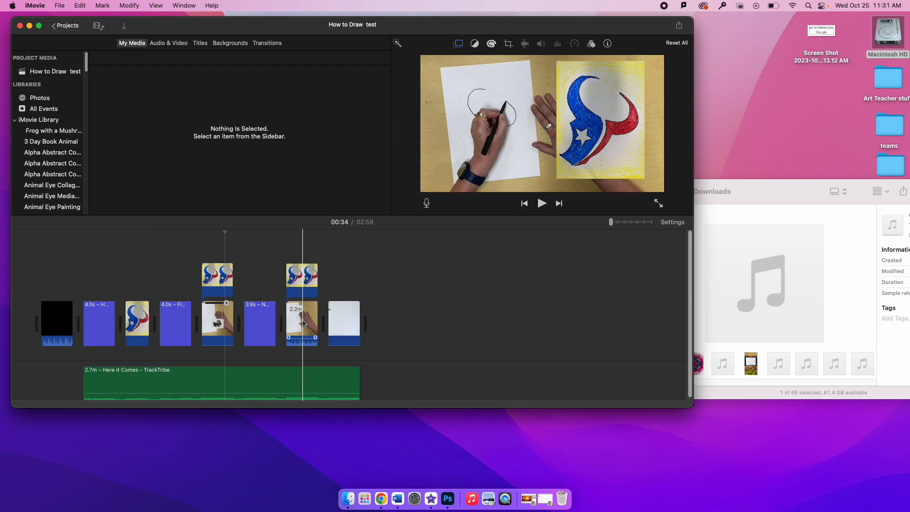
click(305, 324)
key(Delete)
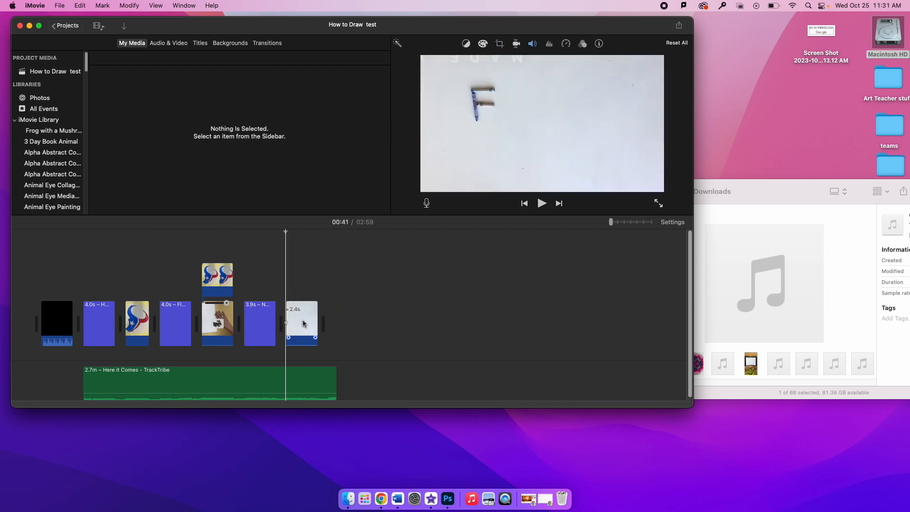
click(221, 326)
key(Delete)
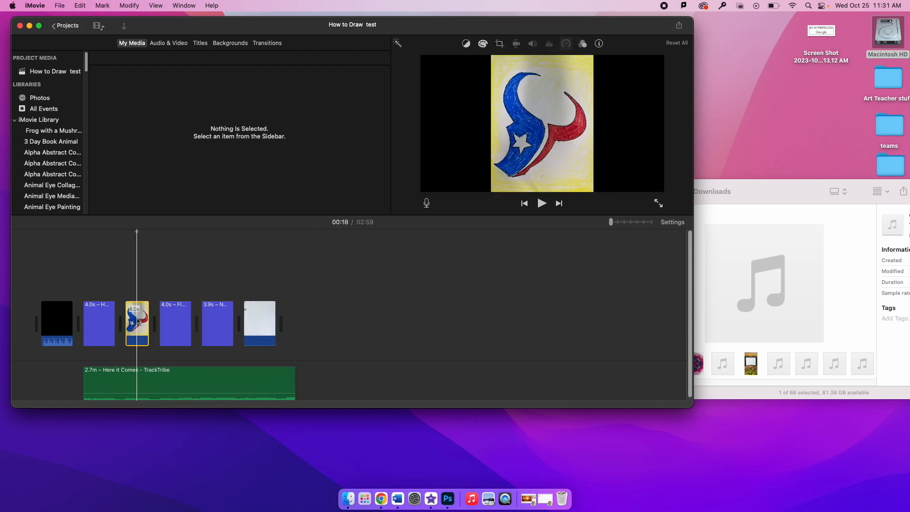
click(137, 323)
key(Delete)
Step: Open the text of the "HOW TO DRAW THE HOUSTON TEXANS LOGO" title card for editing
double_click(98, 321)
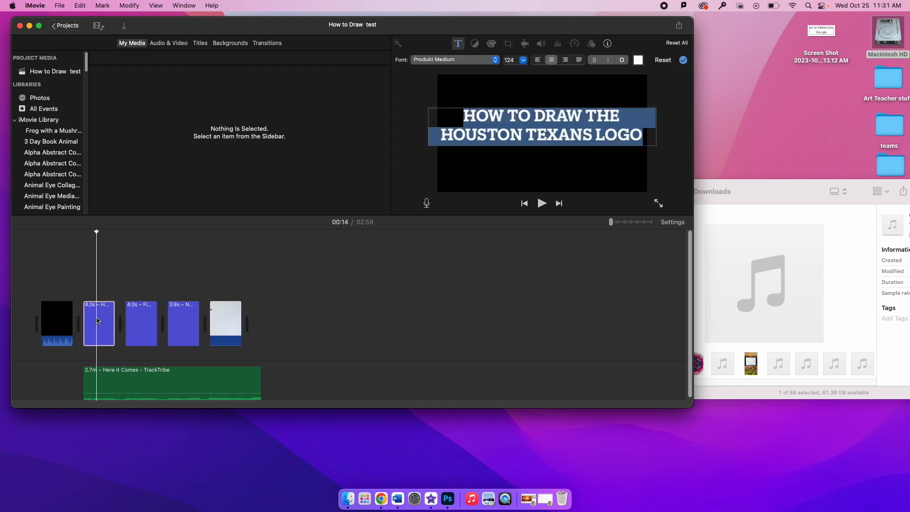
click(48, 276)
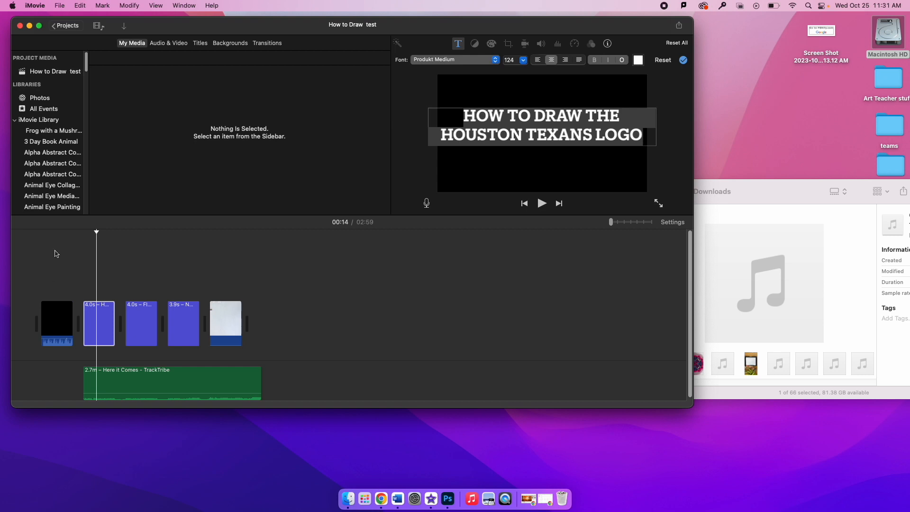
click(53, 255)
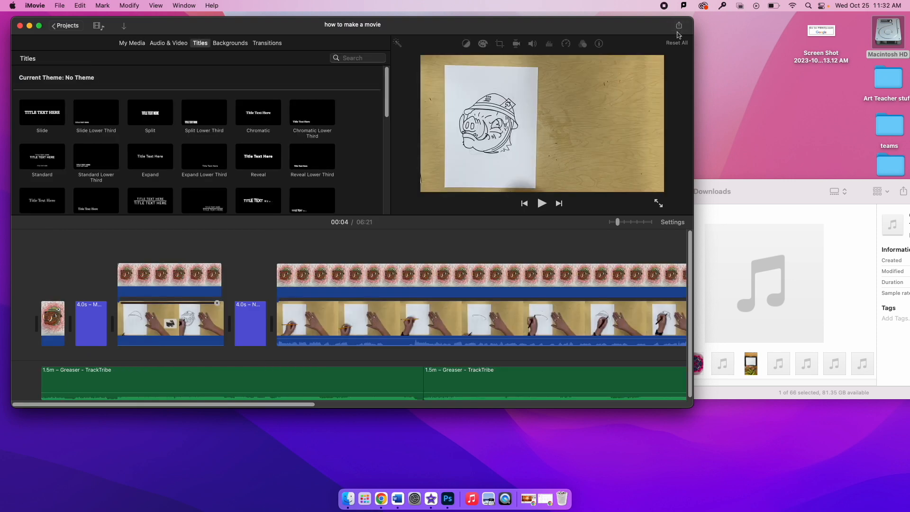
Step: Export the "how to make a movie" project as a 1080p, High quality video file named "how to make a movie" in Documents
click(680, 27)
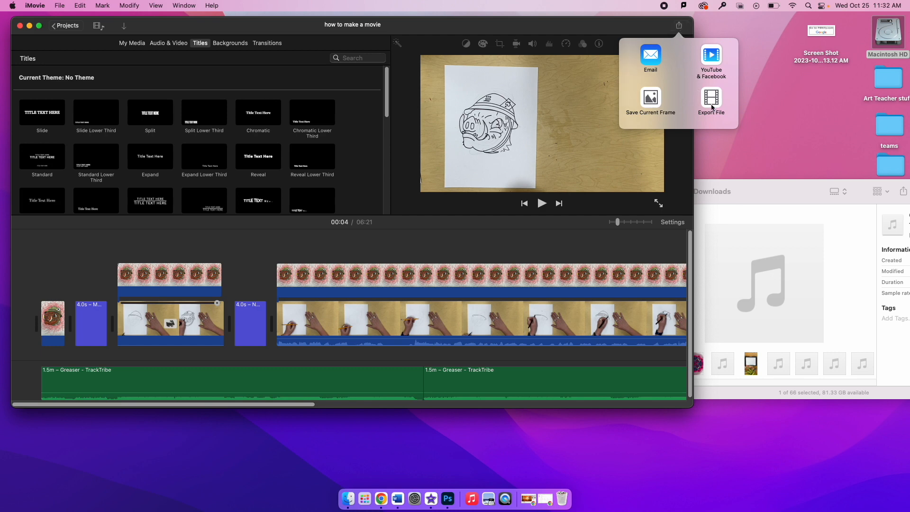
click(712, 98)
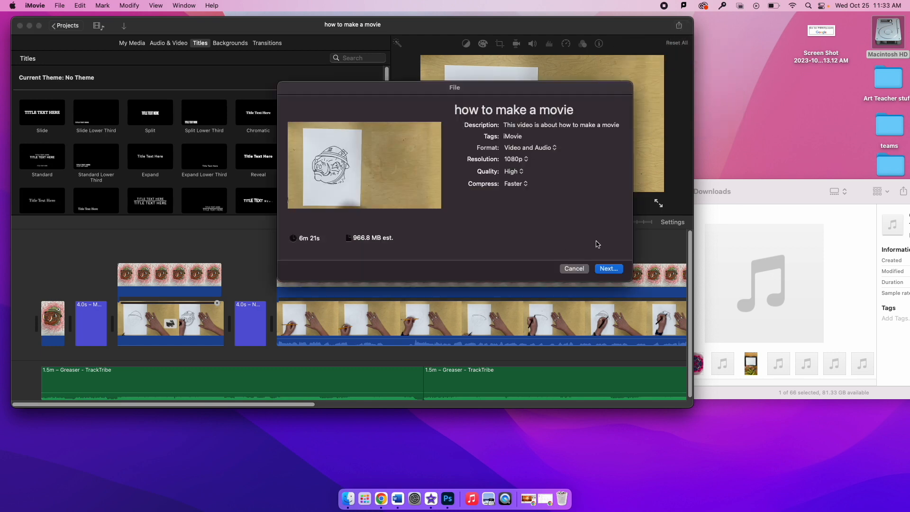
click(608, 269)
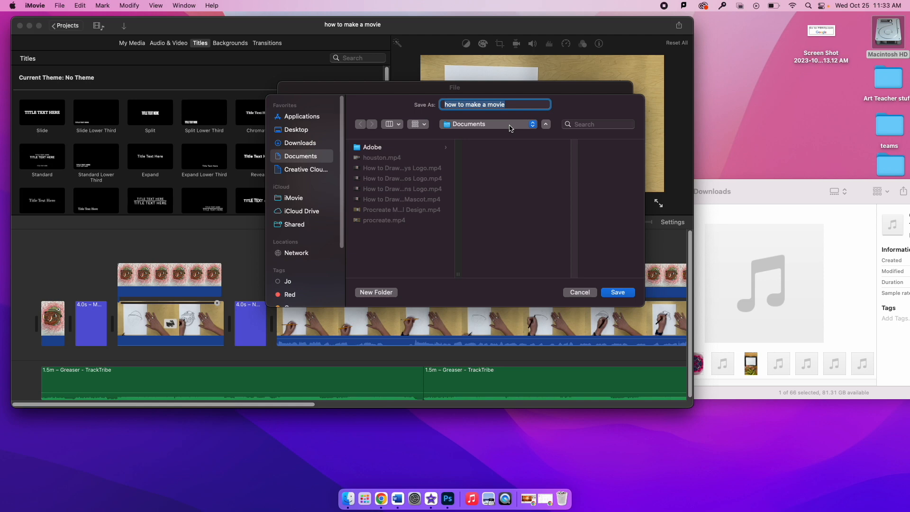
click(618, 295)
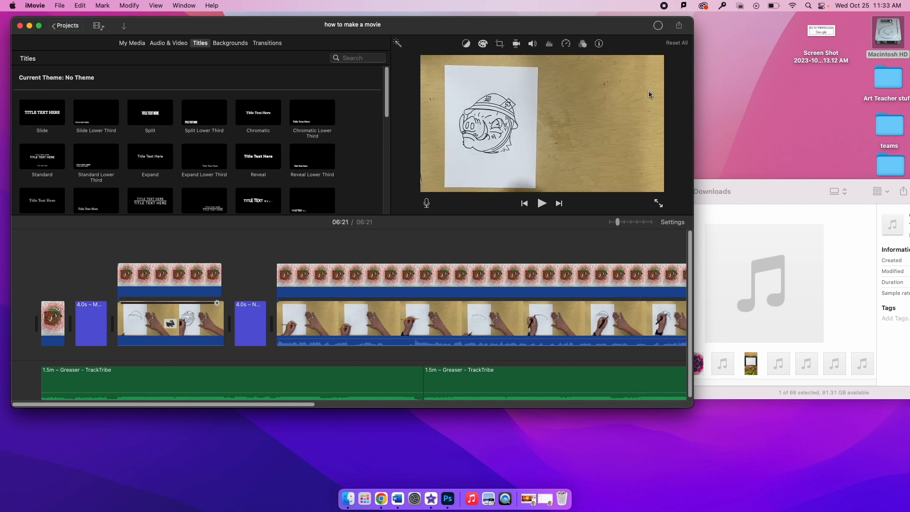